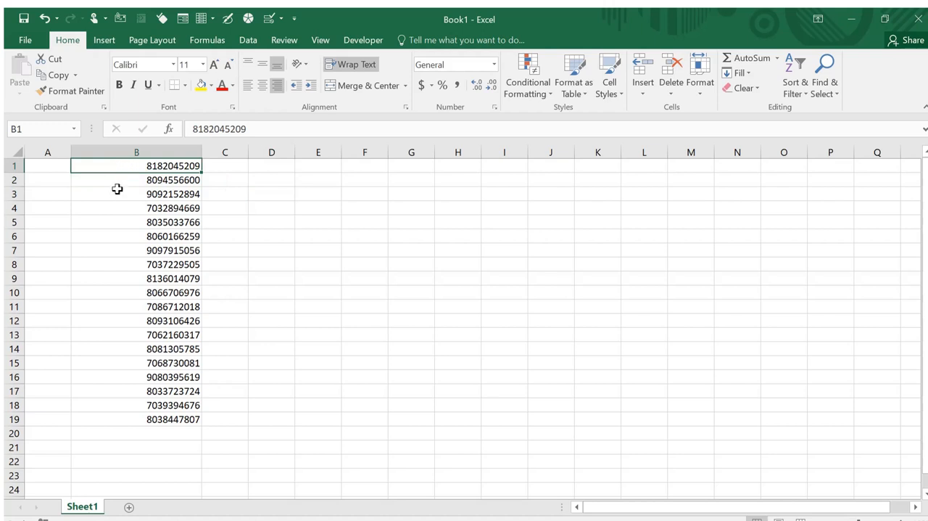
{"action": "left_click", "coordinate": [118, 189]}
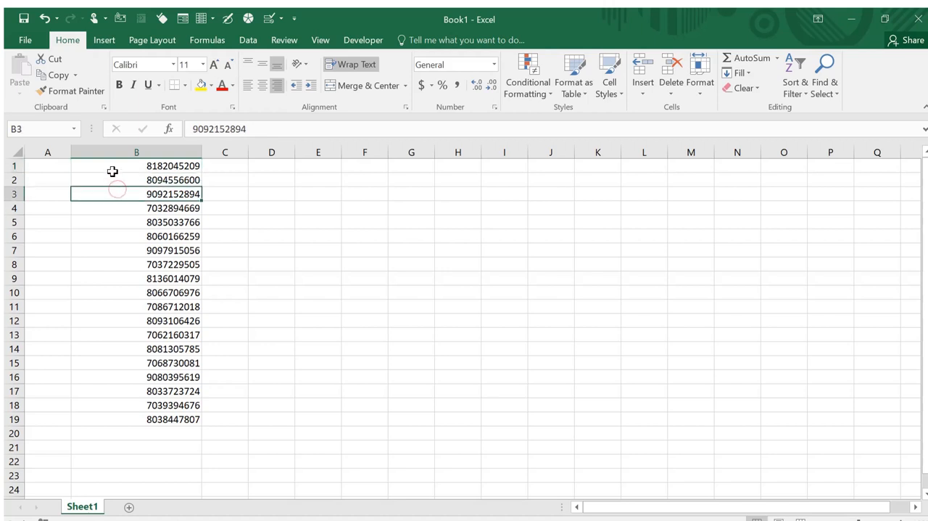
{"action": "left_click", "coordinate": [113, 169]}
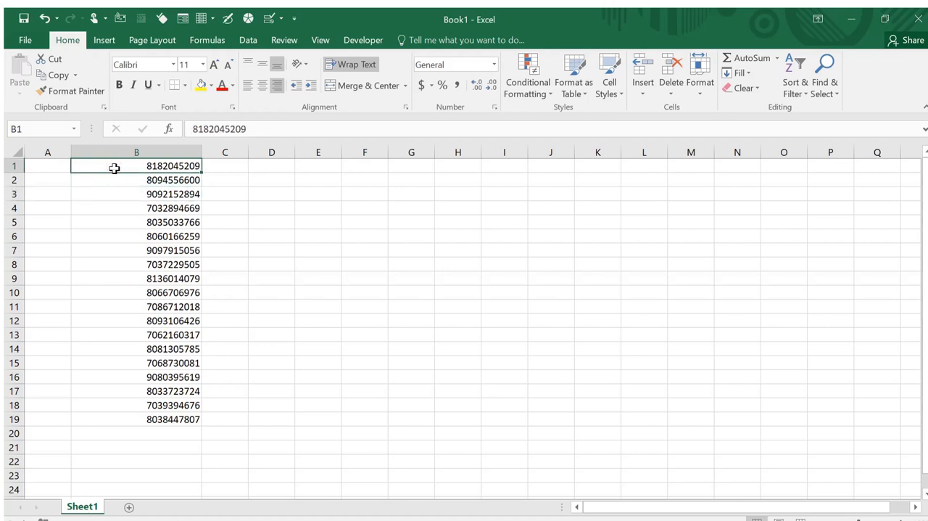
{"action": "double_click", "coordinate": [114, 168]}
{"action": "left_click", "coordinate": [133, 196]}
{"action": "left_click", "coordinate": [128, 166]}
{"action": "type", "text": "0"}
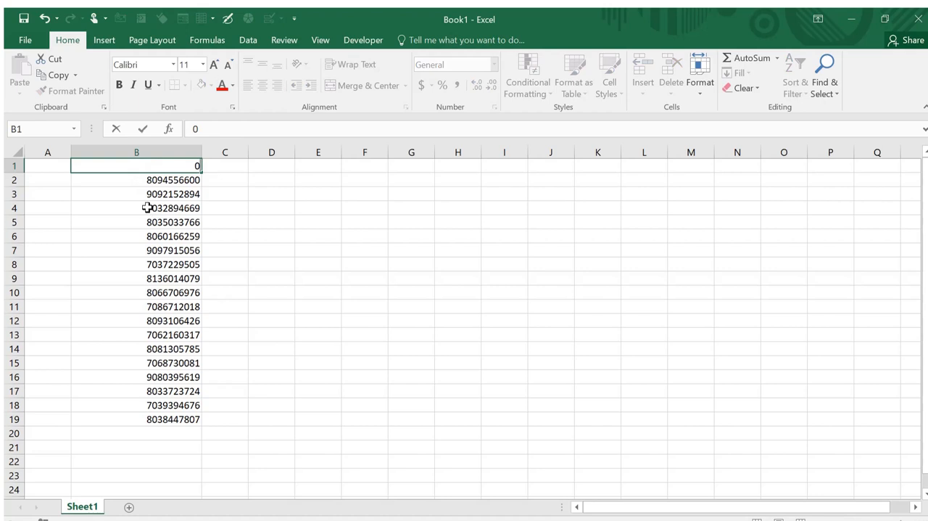
{"action": "key", "text": "ctrl+z"}
Try to add a leading 0 to the phone number in cell B1 by editing it in place
{"action": "left_click", "coordinate": [108, 165]}
{"action": "double_click", "coordinate": [108, 165]}
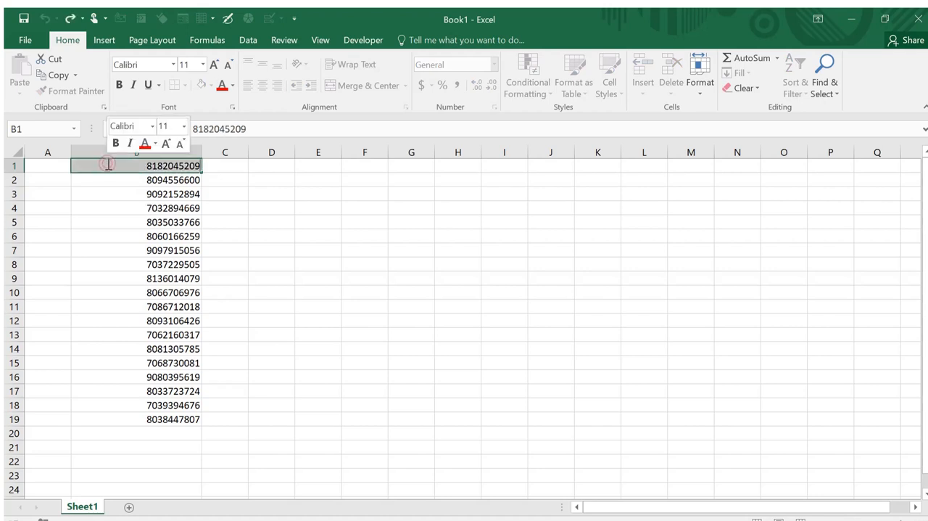
{"action": "left_click", "coordinate": [122, 165]}
{"action": "type", "text": "0"}
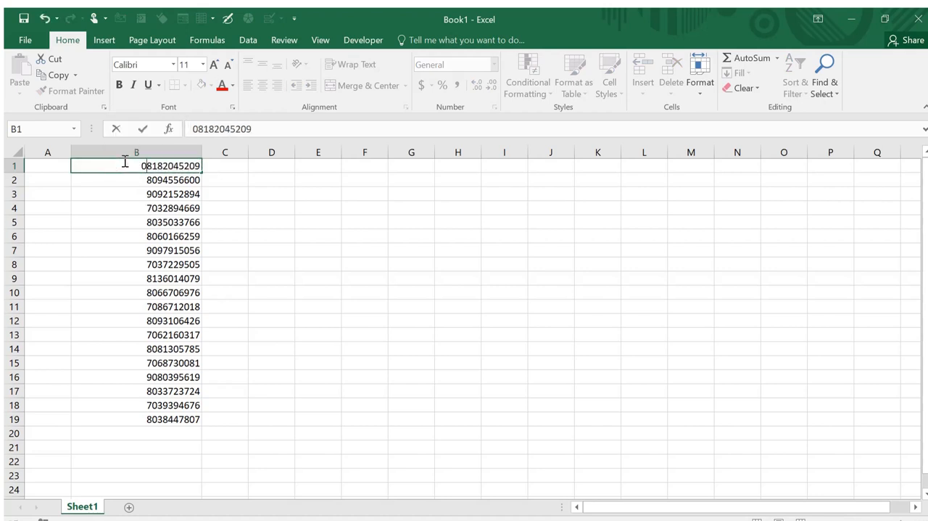
{"action": "left_click_drag", "start_coordinate": [343, 178], "coordinate": [338, 180]}
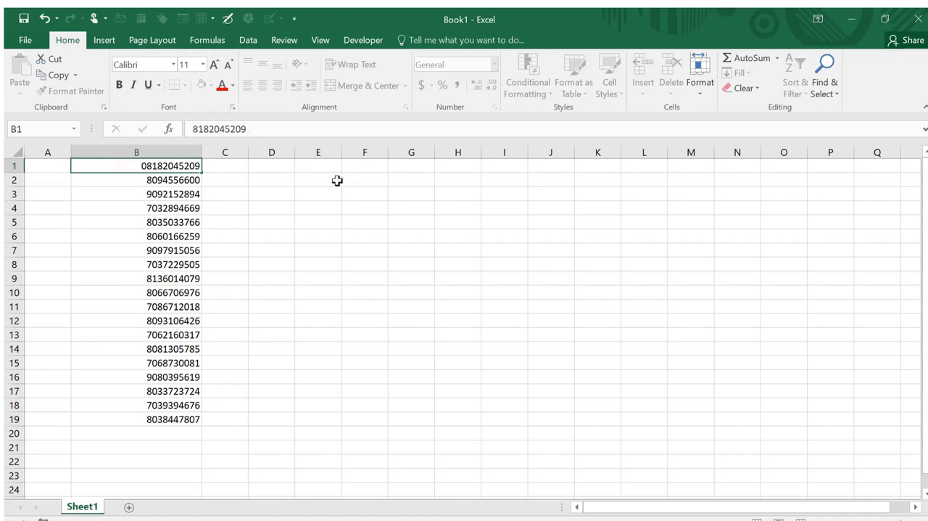
{"action": "left_click", "coordinate": [148, 164]}
{"action": "double_click", "coordinate": [147, 165]}
{"action": "type", "text": "0"}
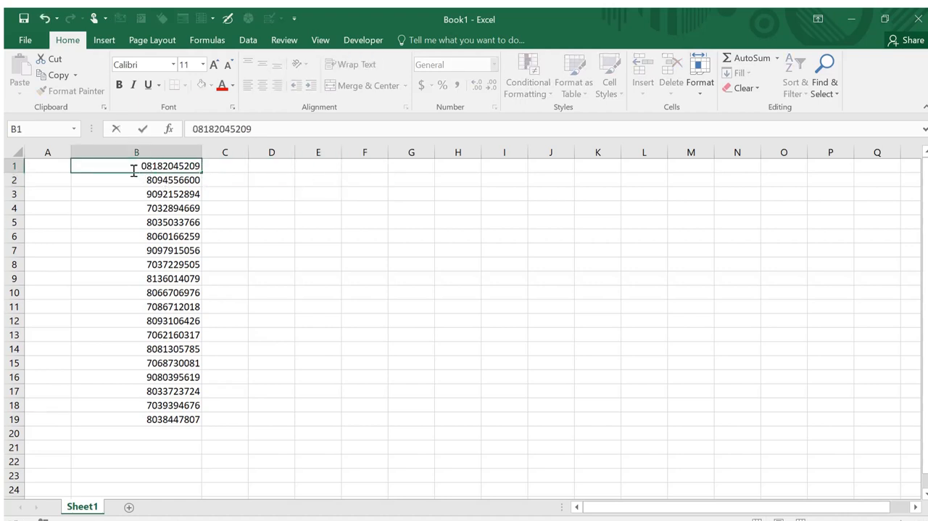
{"action": "left_click", "coordinate": [151, 181]}
{"action": "left_click", "coordinate": [103, 169]}
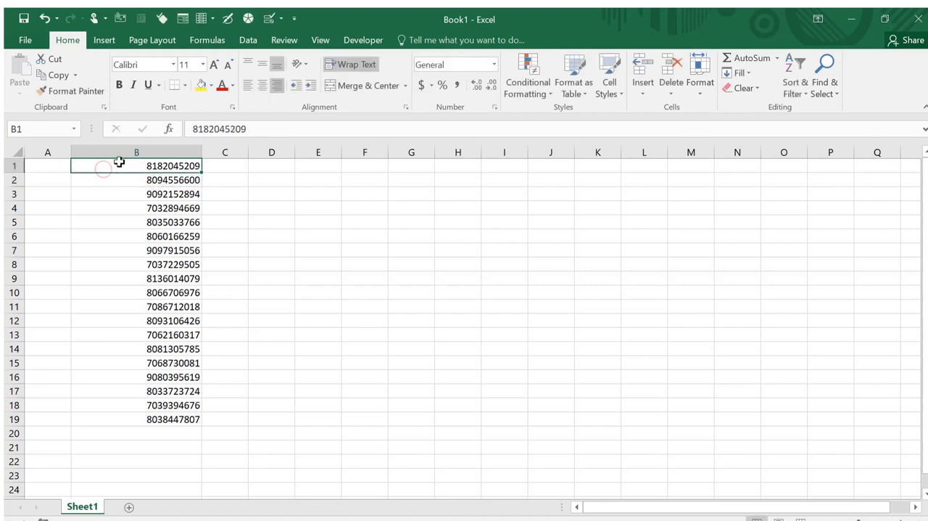
Left-align all the phone numbers in column B
{"action": "left_click", "coordinate": [128, 152]}
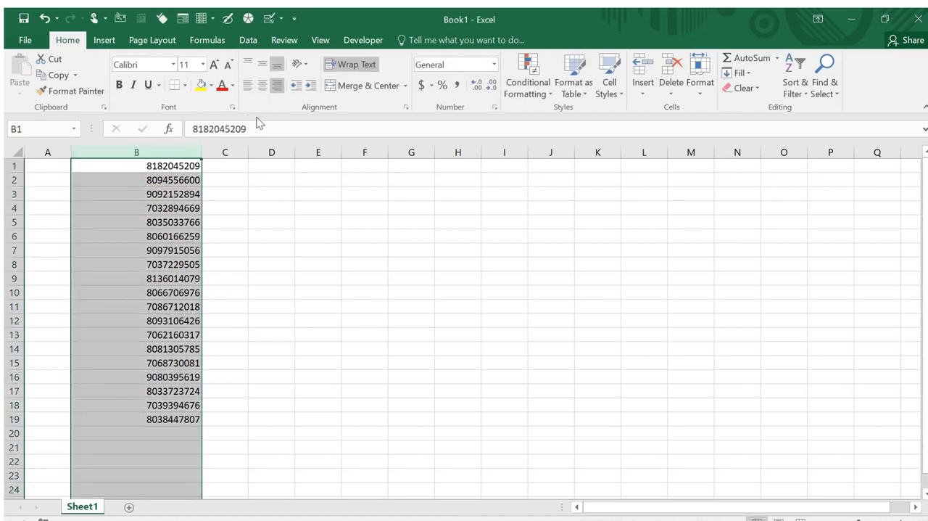
{"action": "left_click", "coordinate": [247, 85]}
{"action": "left_click", "coordinate": [271, 193]}
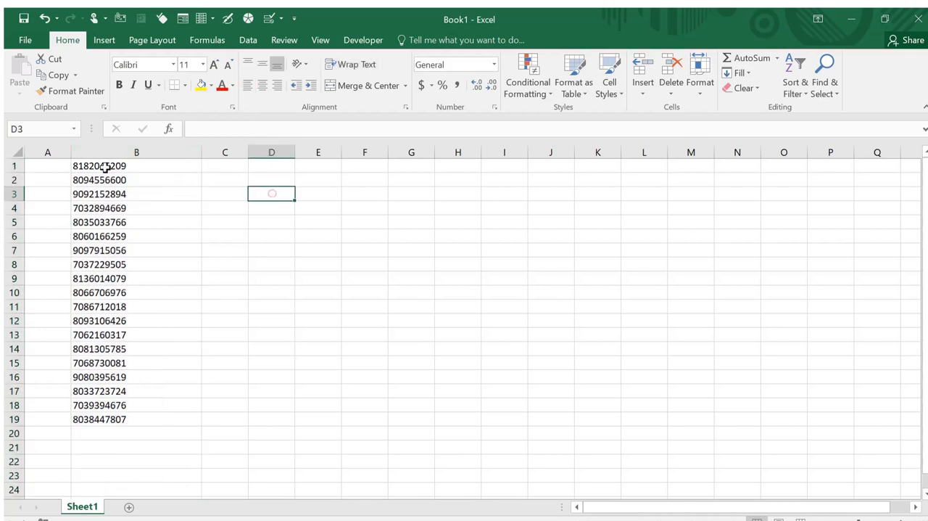
{"action": "left_click", "coordinate": [64, 179]}
{"action": "left_click", "coordinate": [61, 163]}
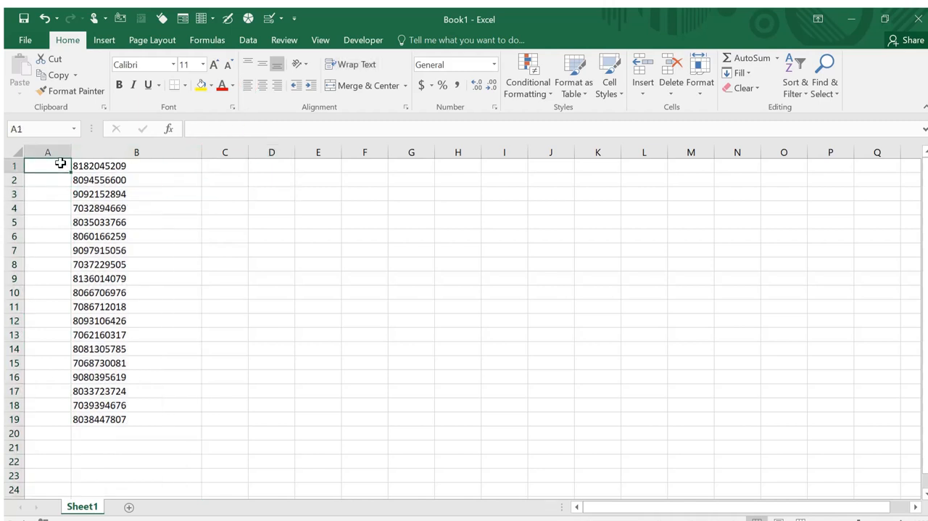
{"action": "left_click", "coordinate": [232, 168]}
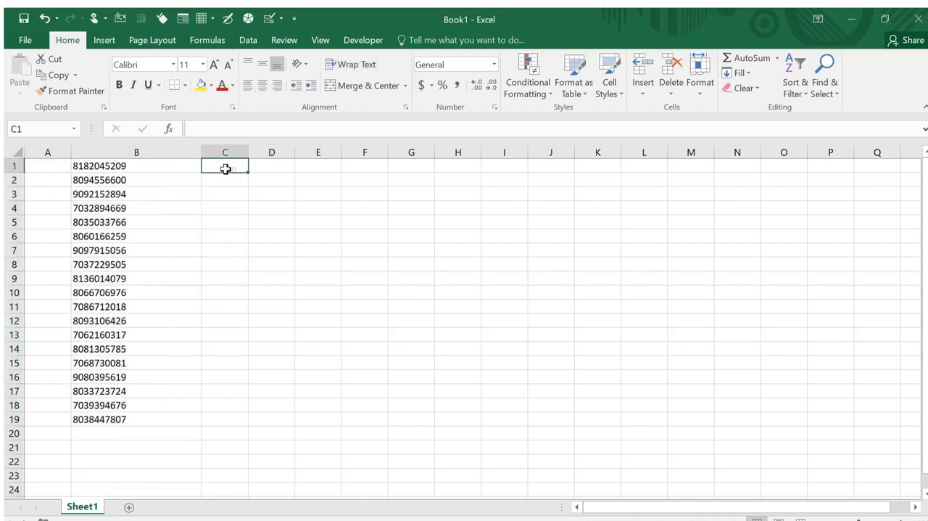
{"action": "left_click", "coordinate": [41, 164]}
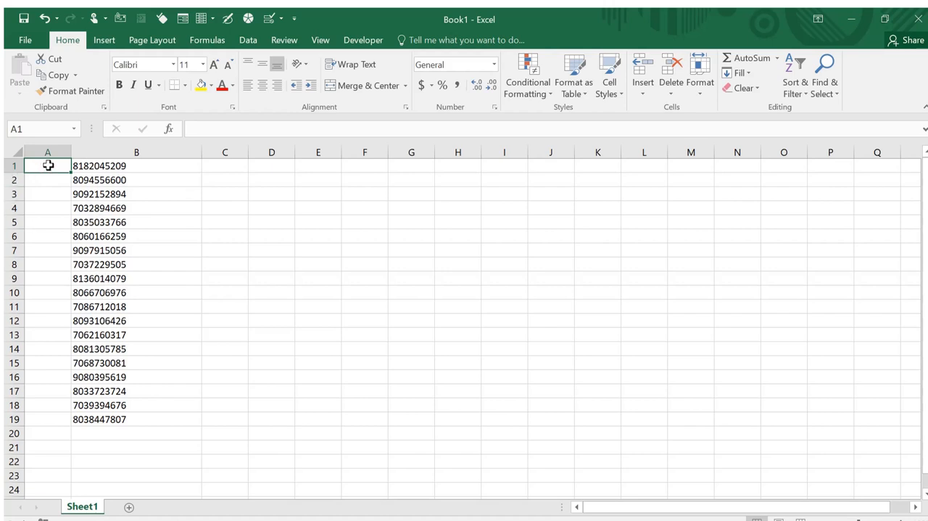
{"action": "type", "text": "0"}
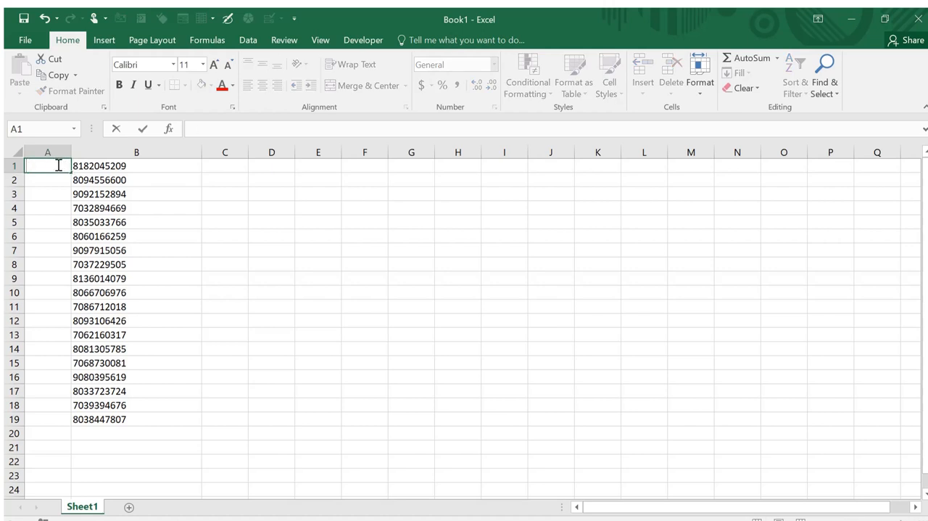
Delete the empty column A and insert a new blank column before the phone numbers
{"action": "left_click", "coordinate": [49, 151]}
{"action": "right_click", "coordinate": [49, 151]}
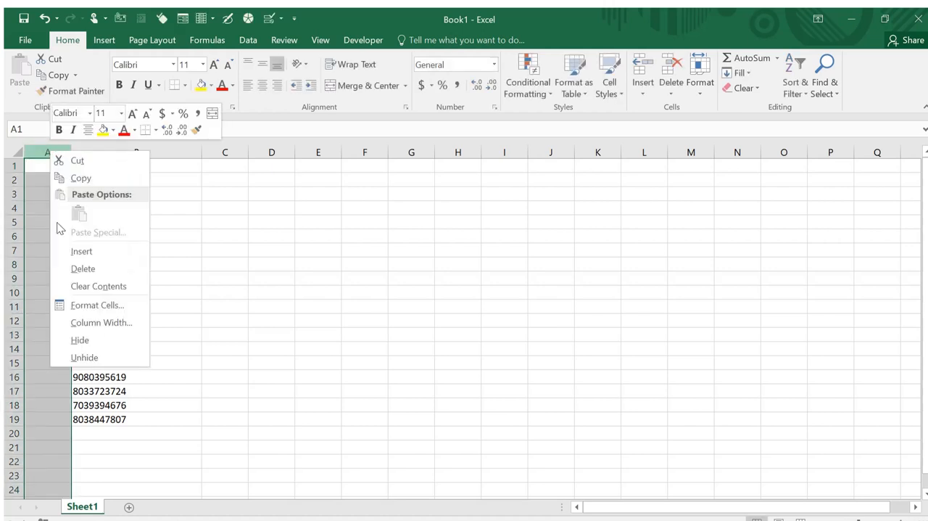
{"action": "left_click", "coordinate": [84, 269]}
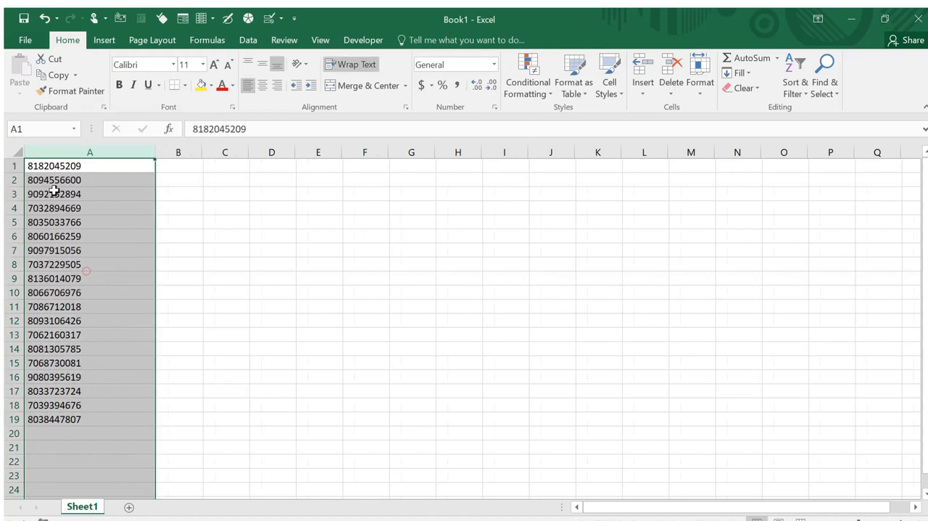
{"action": "right_click", "coordinate": [63, 152]}
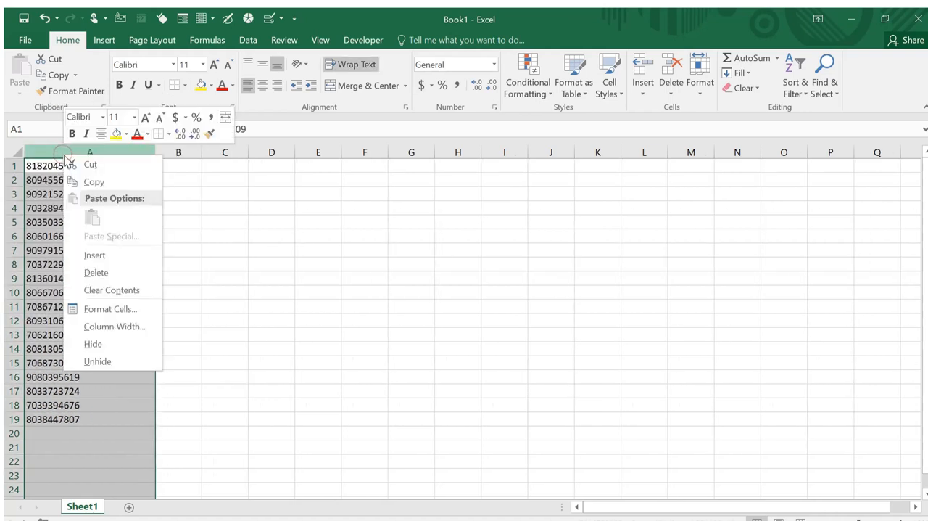
{"action": "left_click", "coordinate": [110, 254]}
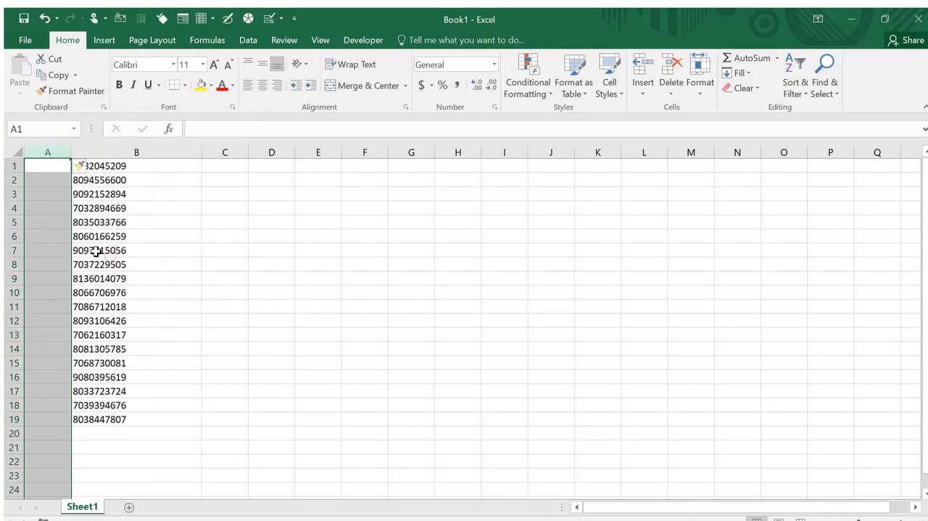
Enter 0 in cell A1 and copy it down through A19 beside every phone number
{"action": "left_click", "coordinate": [34, 168]}
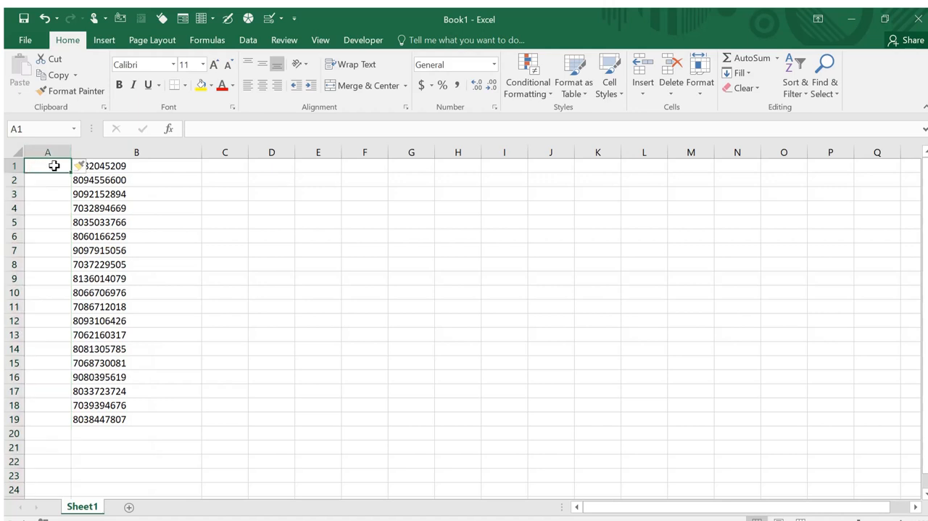
{"action": "type", "text": "0"}
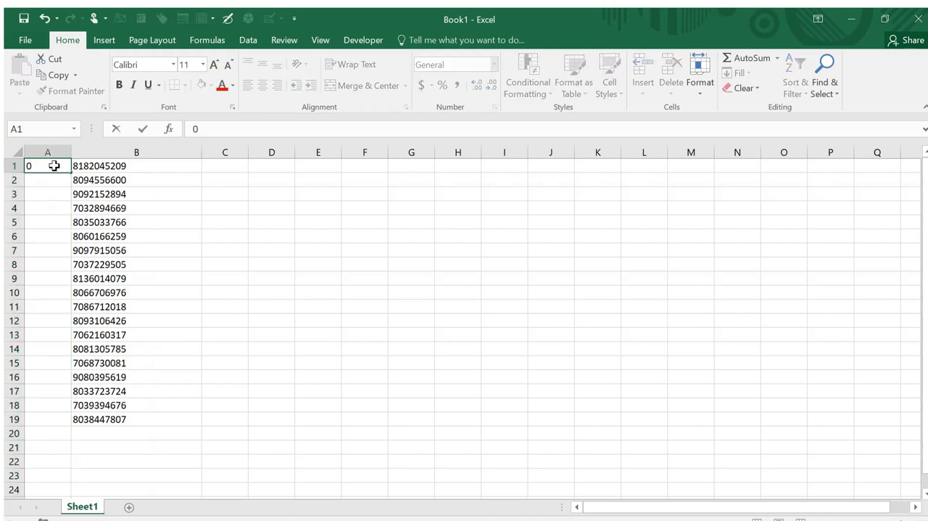
{"action": "left_click", "coordinate": [52, 178]}
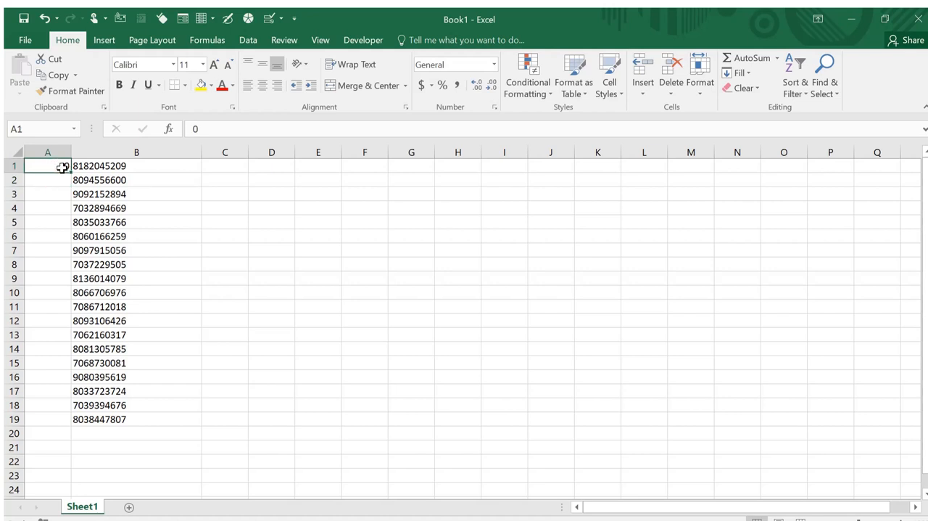
{"action": "key", "text": "ctrl+c"}
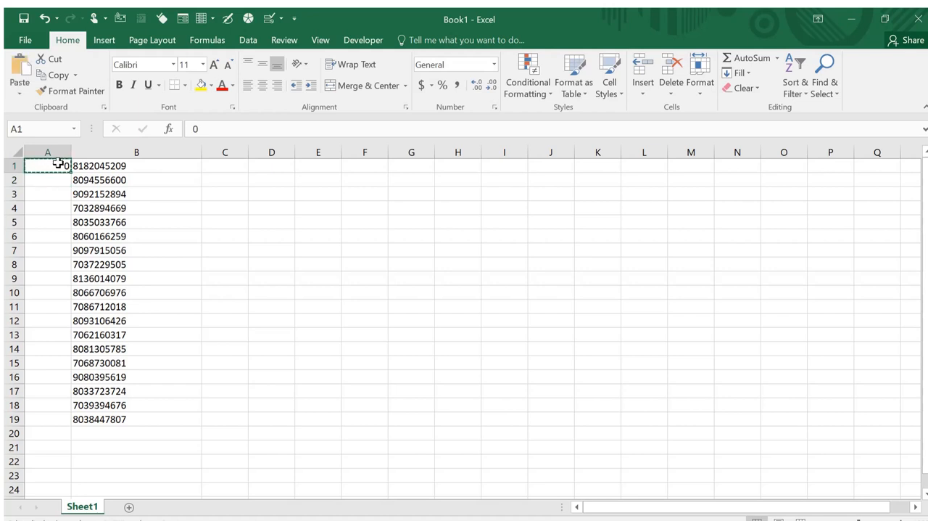
{"action": "left_click_drag", "start_coordinate": [58, 163], "coordinate": [63, 415]}
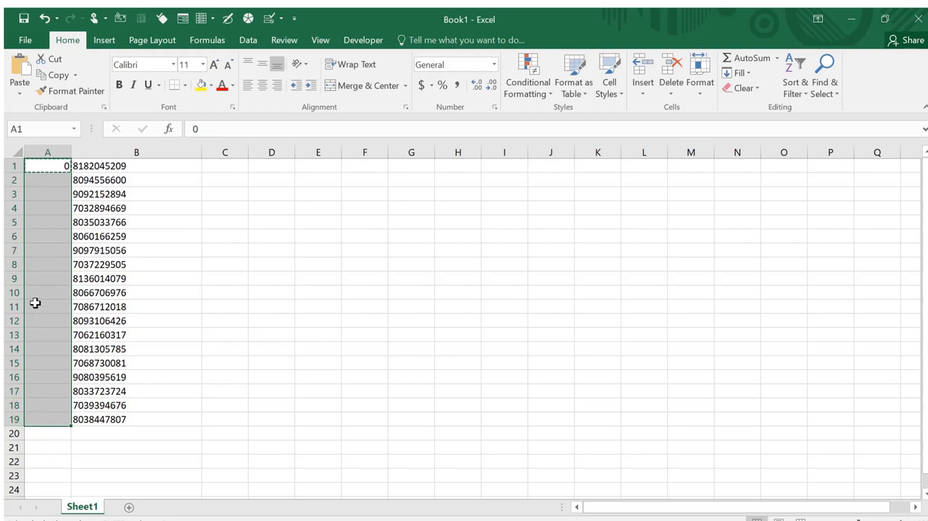
{"action": "key", "text": "ctrl+v"}
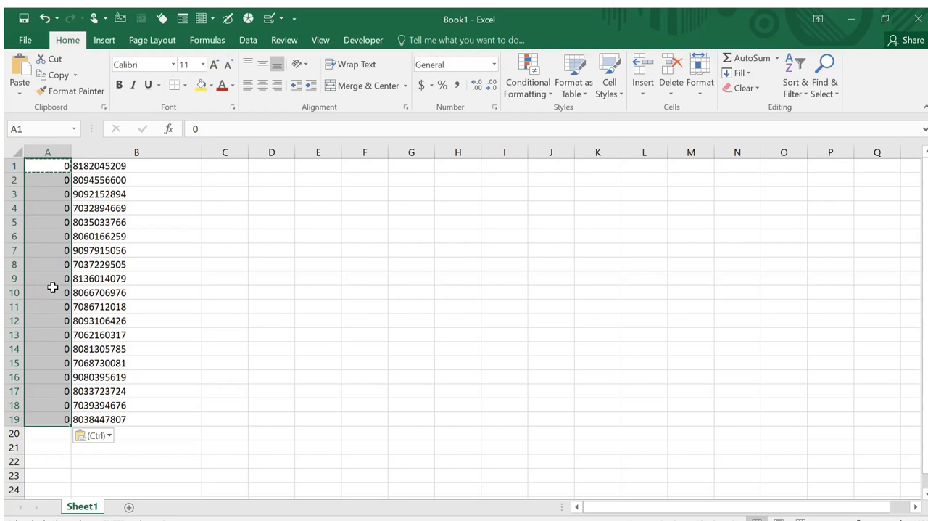
Narrow column B to fit its phone numbers closely and widen the empty column C
{"action": "left_click", "coordinate": [181, 167]}
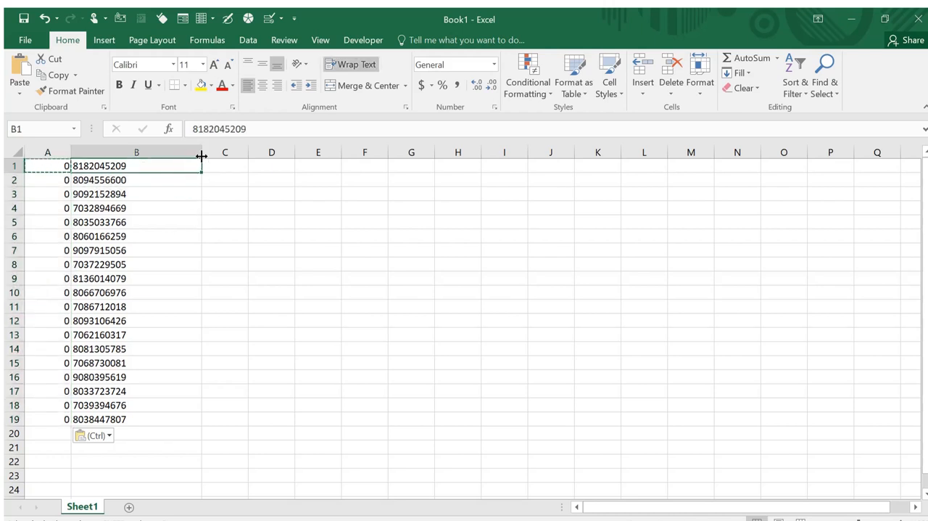
{"action": "mouse_move", "coordinate": [200, 152]}
{"action": "left_mouse_down"}
{"action": "mouse_move", "coordinate": [155, 145]}
{"action": "mouse_move", "coordinate": [144, 166]}
{"action": "mouse_move", "coordinate": [206, 152]}
{"action": "left_mouse_up"}
{"action": "left_click", "coordinate": [209, 162]}
{"action": "left_click", "coordinate": [184, 152]}
Enter the formula =A1&B1 in cell C1 to join the zero with the first phone number
{"action": "left_click", "coordinate": [156, 166]}
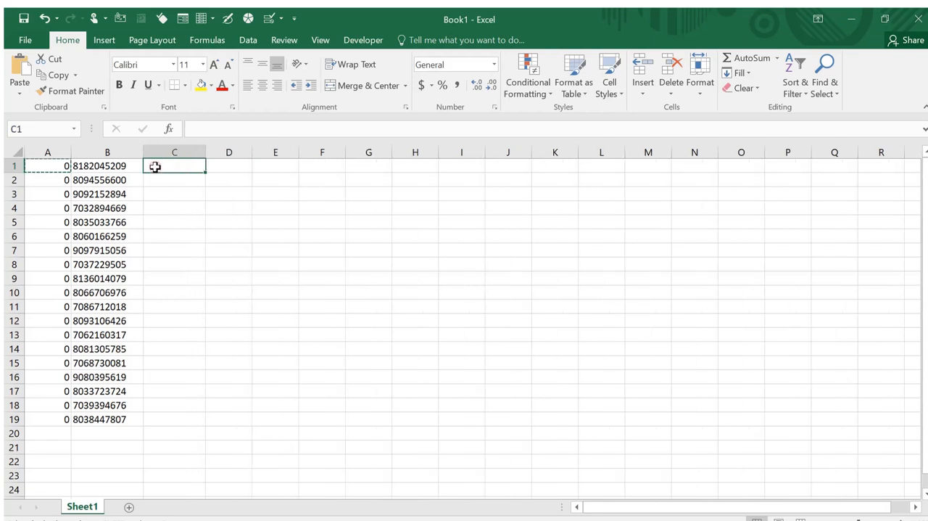
{"action": "type", "text": "="}
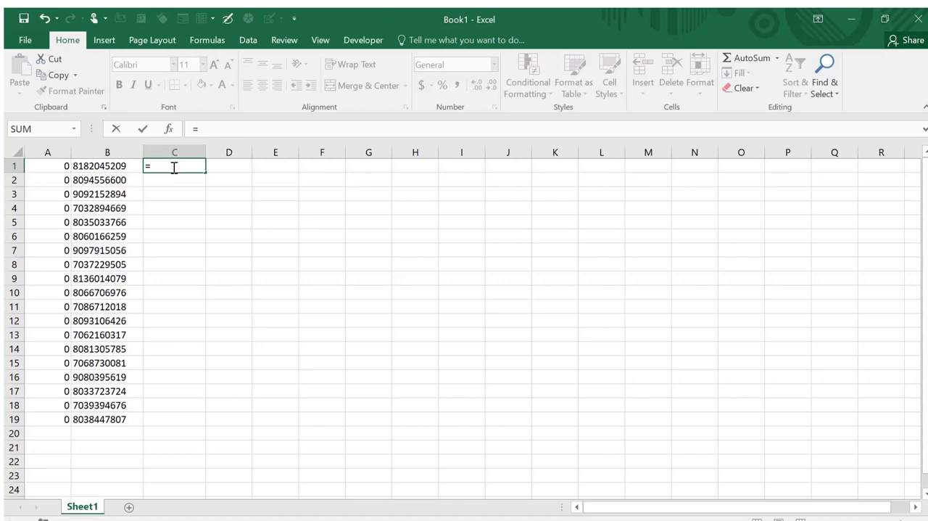
{"action": "left_click", "coordinate": [49, 165]}
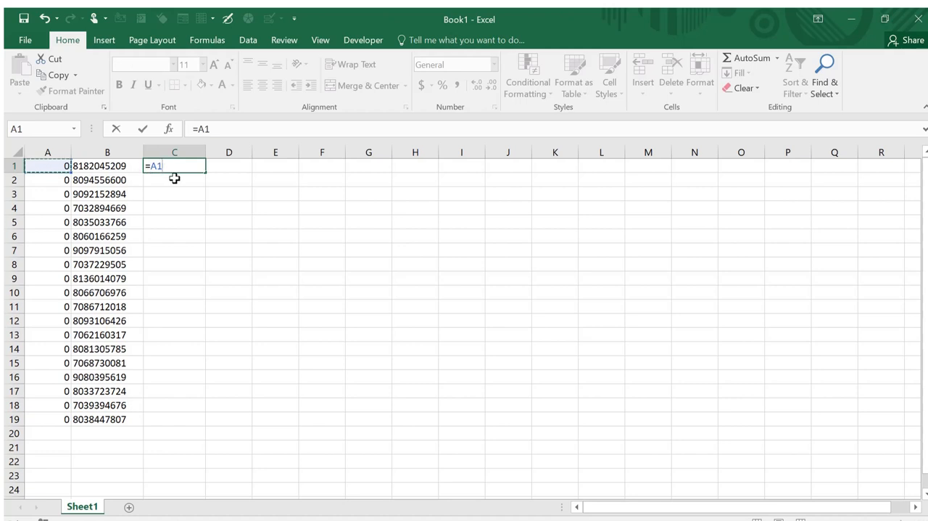
{"action": "type", "text": "&"}
{"action": "left_click", "coordinate": [105, 167]}
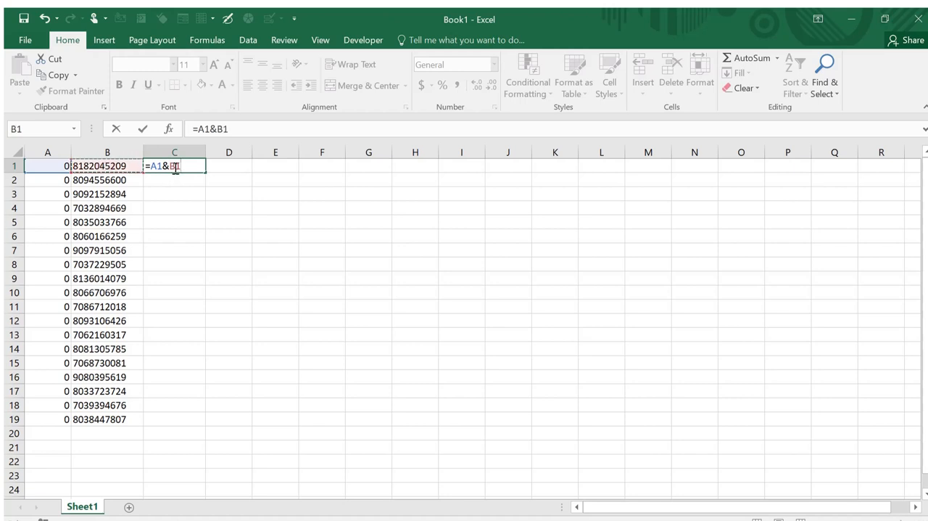
{"action": "key", "text": "Return"}
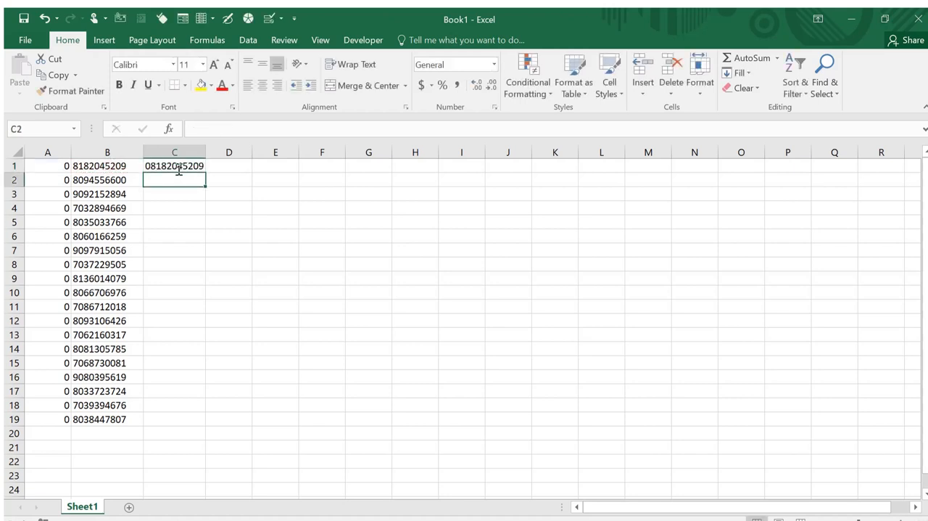
Fill the formula in C1 down through C19 for all the phone numbers
{"action": "left_click", "coordinate": [179, 168]}
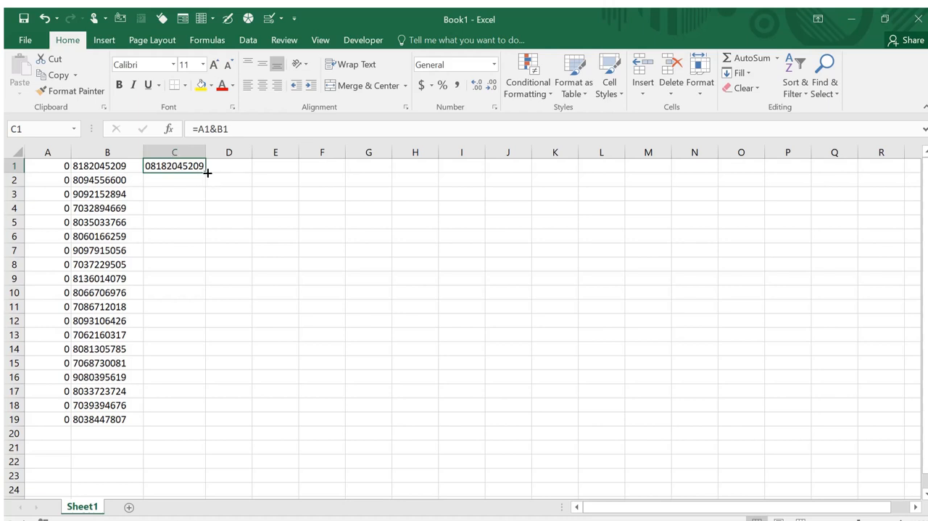
{"action": "double_click", "coordinate": [205, 173]}
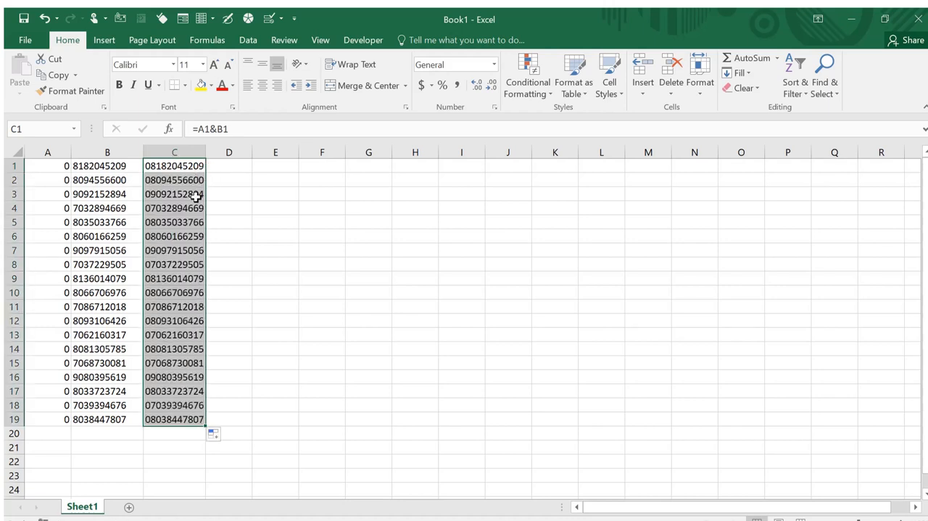
{"action": "left_click", "coordinate": [234, 231]}
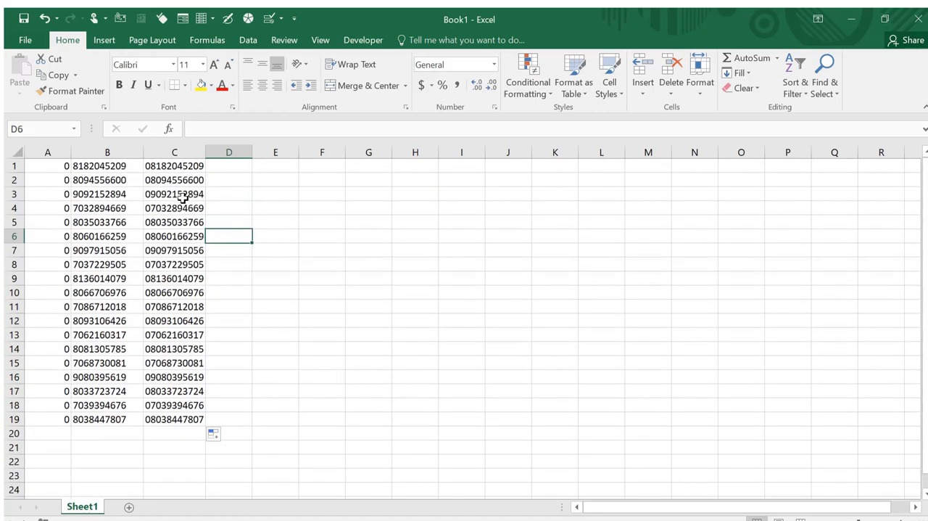
{"action": "left_click", "coordinate": [179, 181]}
{"action": "left_click", "coordinate": [176, 161]}
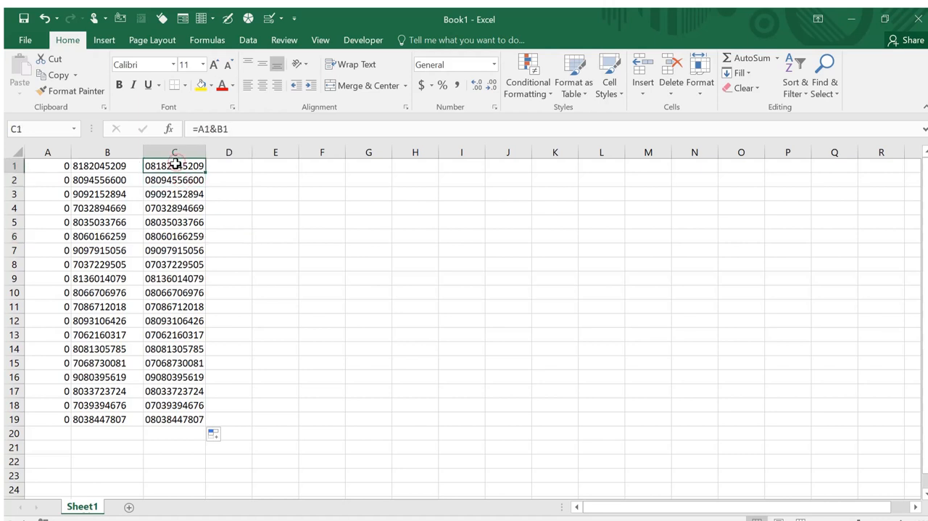
Inspect the joining formula behind the first combined phone number in cell C1
{"action": "left_click_drag", "start_coordinate": [175, 168], "coordinate": [178, 194]}
{"action": "left_click", "coordinate": [174, 167]}
{"action": "left_click", "coordinate": [229, 128]}
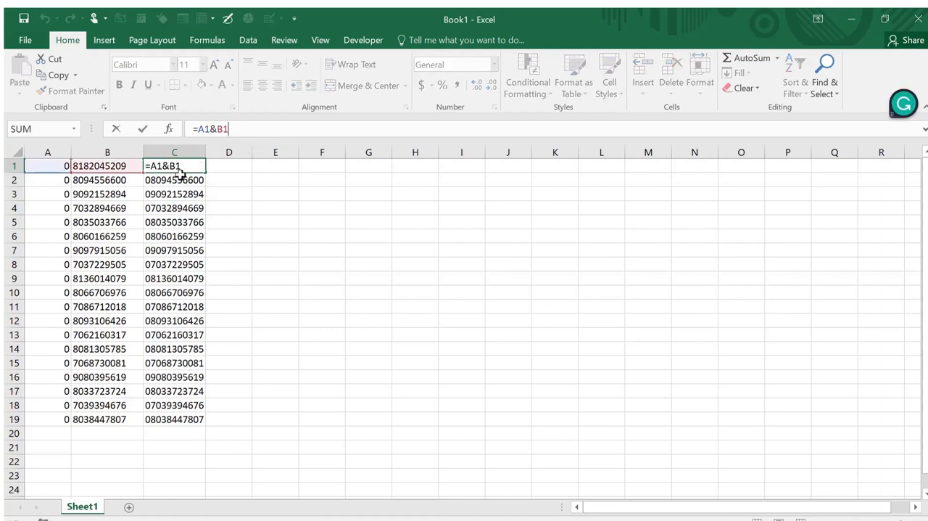
{"action": "key", "text": "Return"}
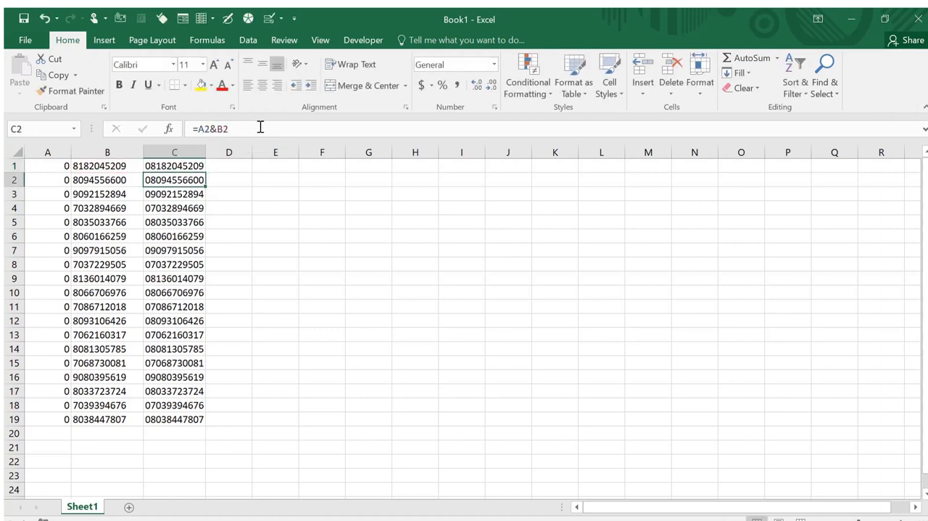
{"action": "left_click", "coordinate": [177, 166]}
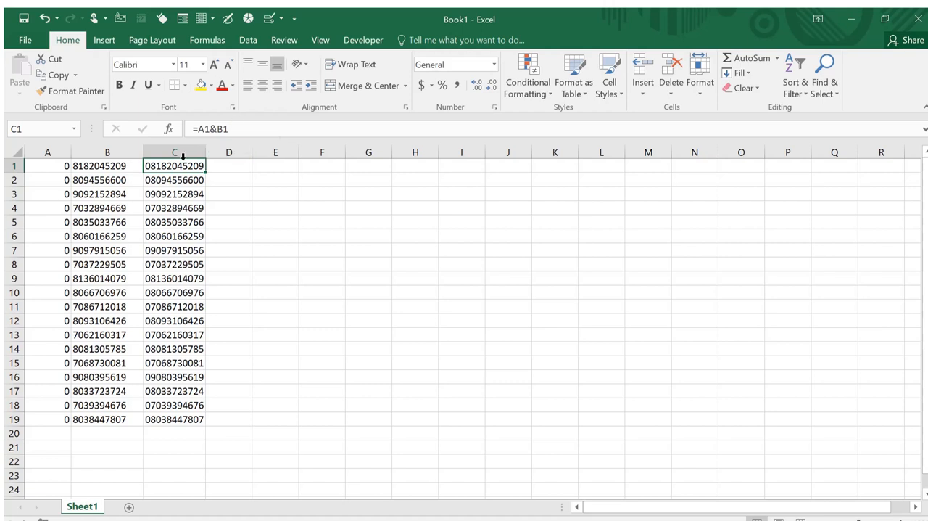
{"action": "left_click_drag", "start_coordinate": [174, 168], "coordinate": [181, 421]}
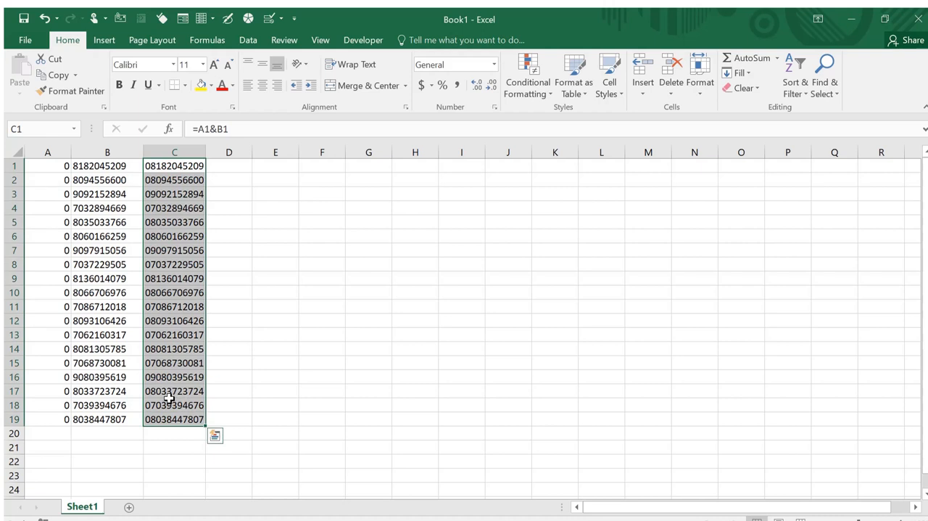
{"action": "key", "text": "ctrl+q"}
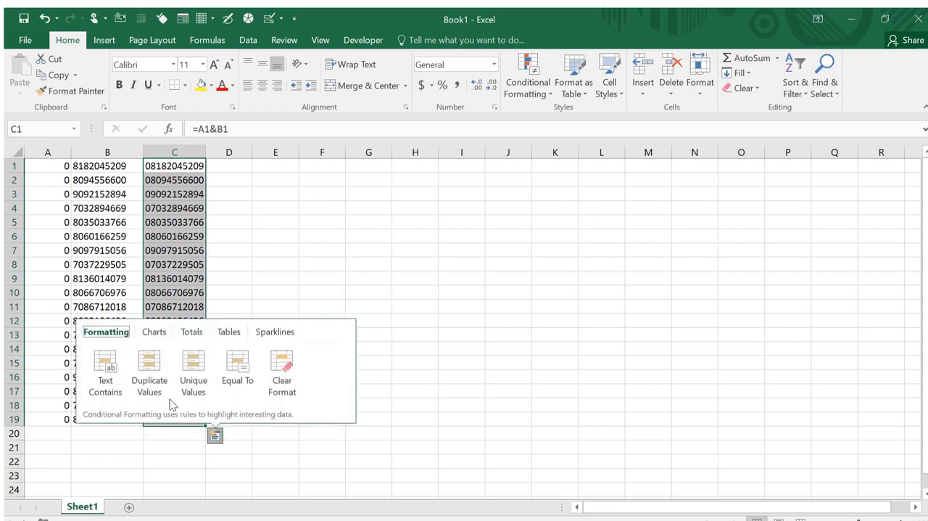
{"action": "left_click", "coordinate": [188, 242]}
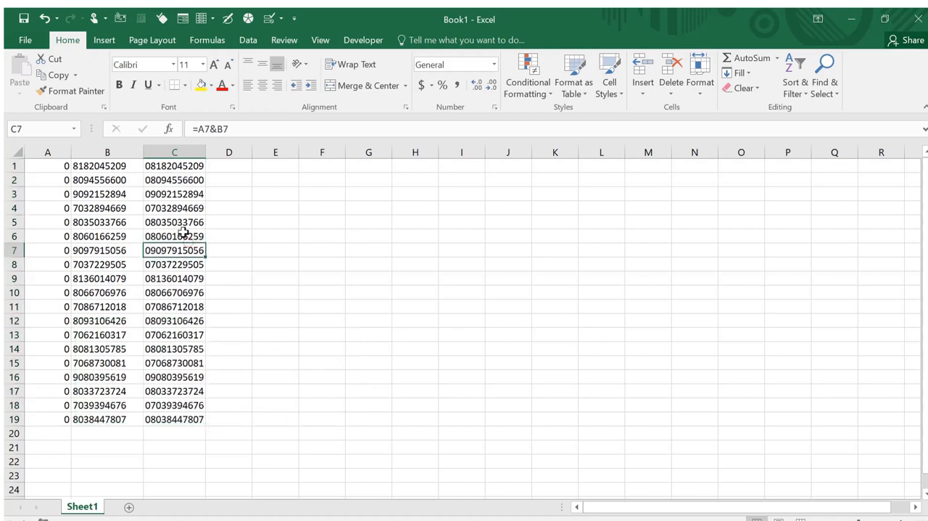
Copy the joined phone numbers in C1:C19 and paste them over the same cells as values only
{"action": "left_click", "coordinate": [175, 167]}
{"action": "left_click_drag", "start_coordinate": [176, 167], "coordinate": [181, 420]}
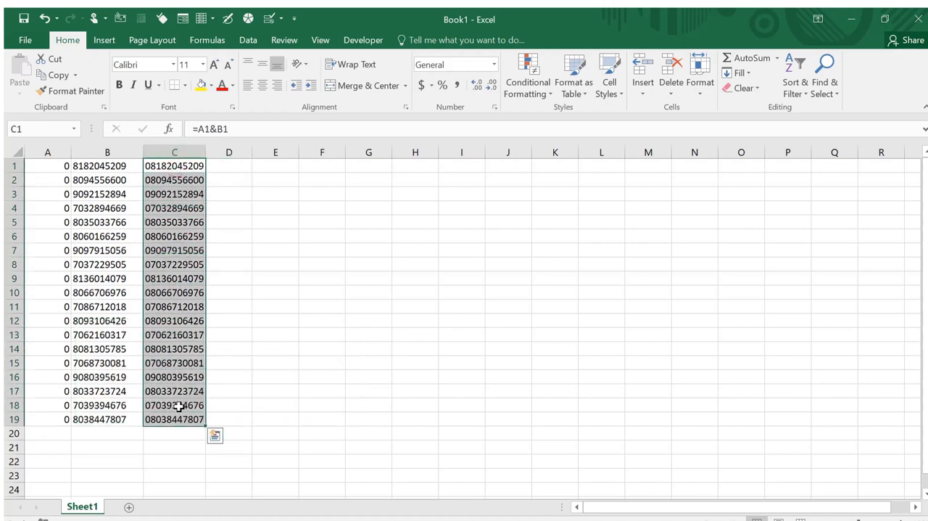
{"action": "key", "text": "ctrl+c"}
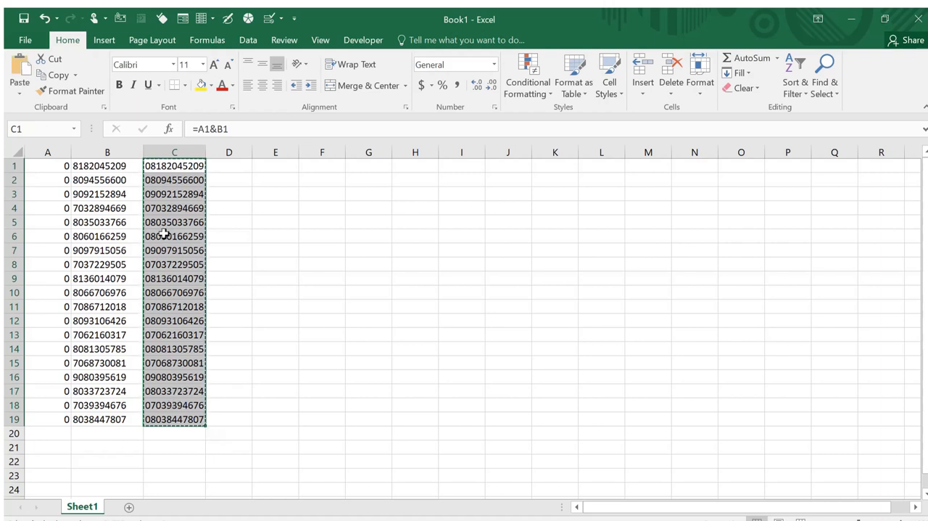
{"action": "right_click", "coordinate": [164, 232]}
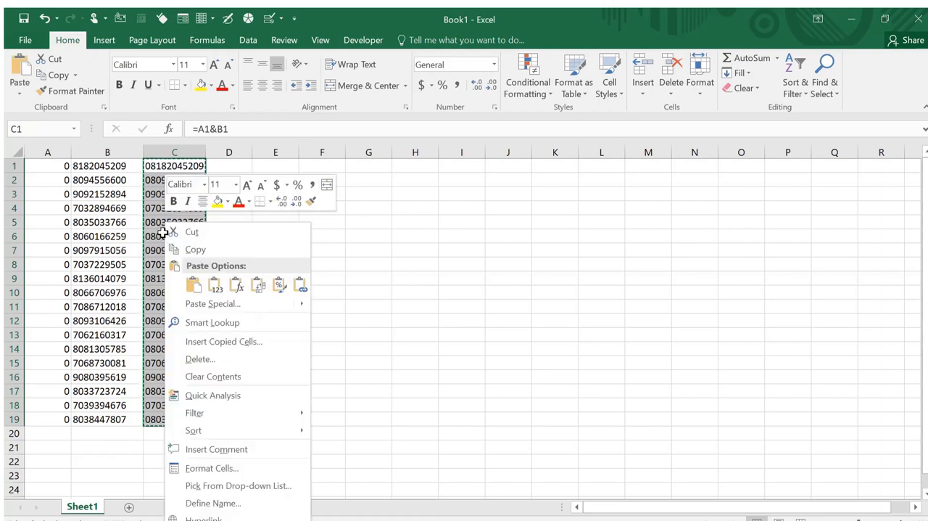
{"action": "left_click", "coordinate": [194, 285]}
{"action": "right_click", "coordinate": [159, 197]}
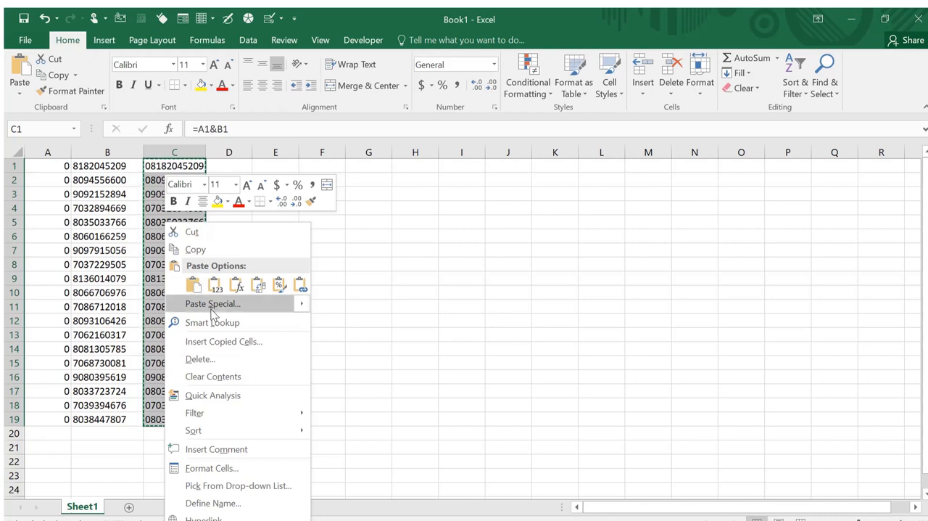
{"action": "mouse_move", "coordinate": [214, 309]}
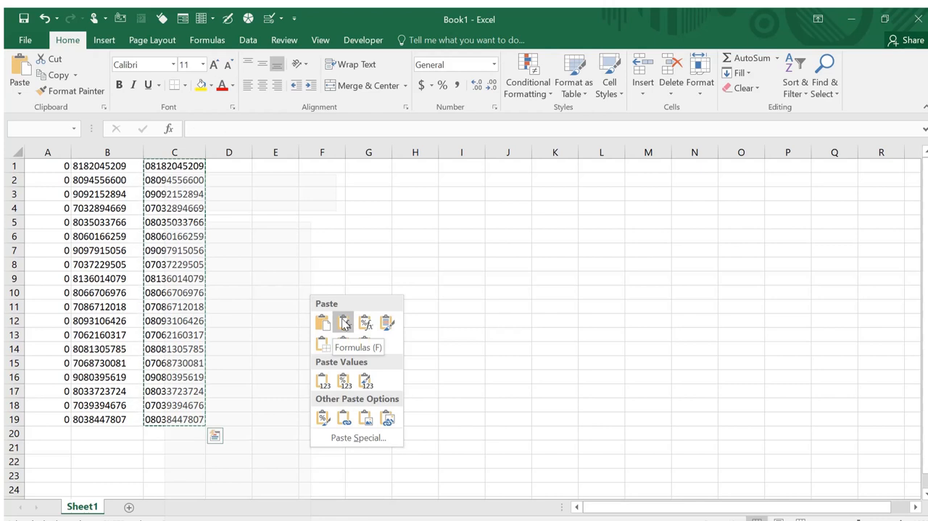
{"action": "left_click", "coordinate": [321, 381]}
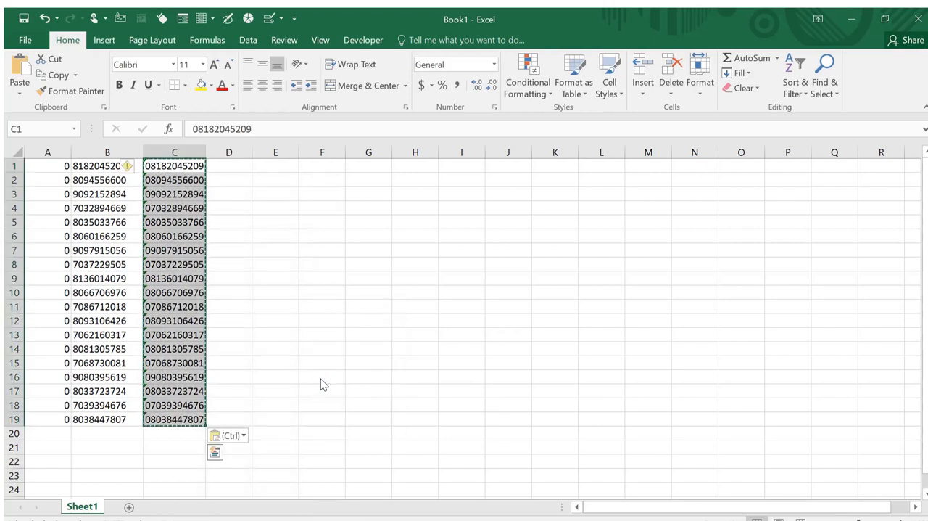
Re-enter the pasted value in cell C1 through in-cell editing and undo that edit
{"action": "left_click", "coordinate": [171, 176]}
{"action": "left_click", "coordinate": [176, 165]}
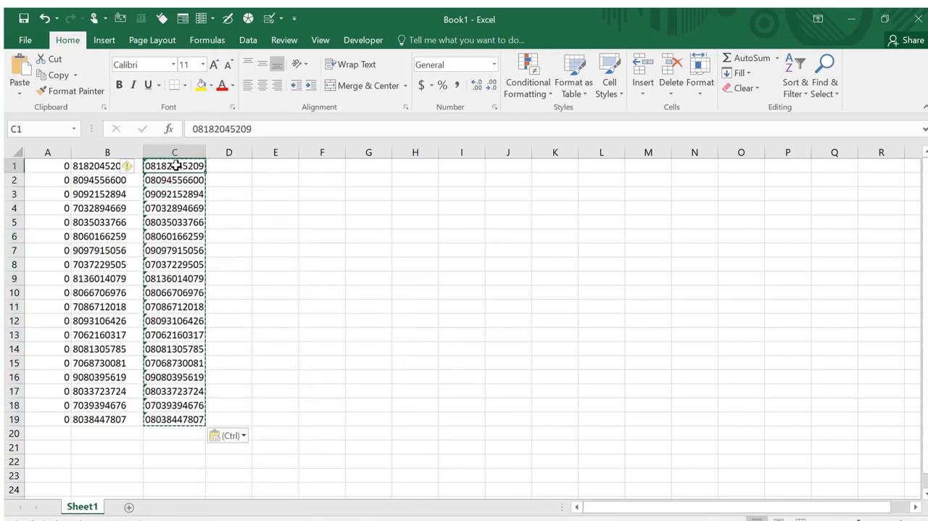
{"action": "left_click", "coordinate": [188, 129]}
{"action": "left_click", "coordinate": [189, 129]}
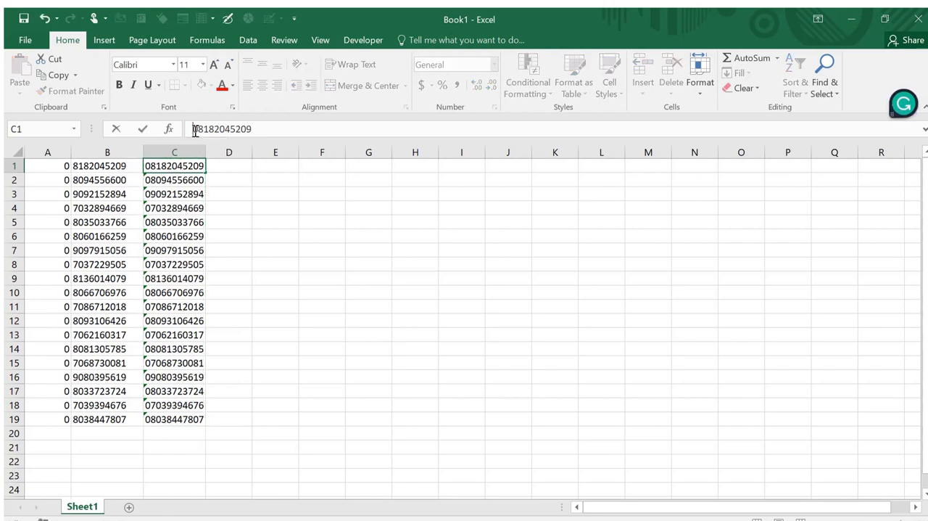
{"action": "left_click", "coordinate": [187, 179]}
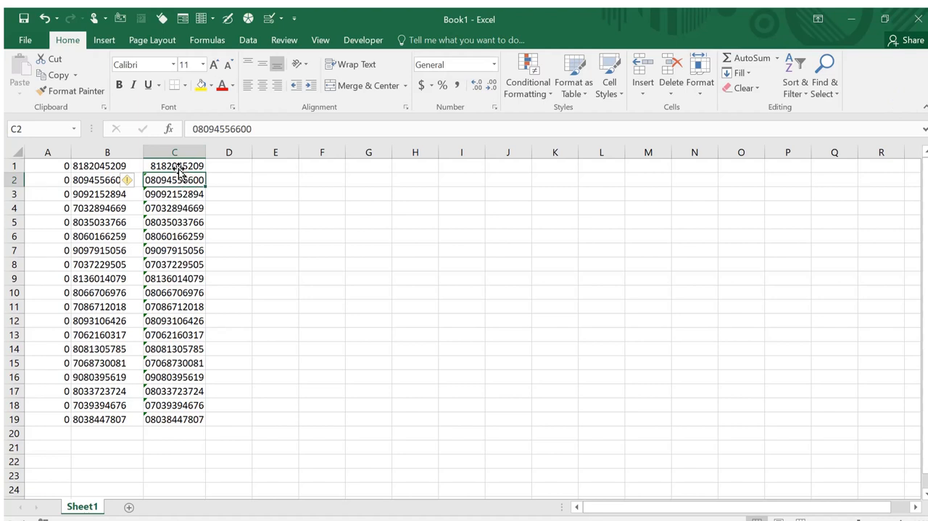
{"action": "left_click", "coordinate": [174, 165]}
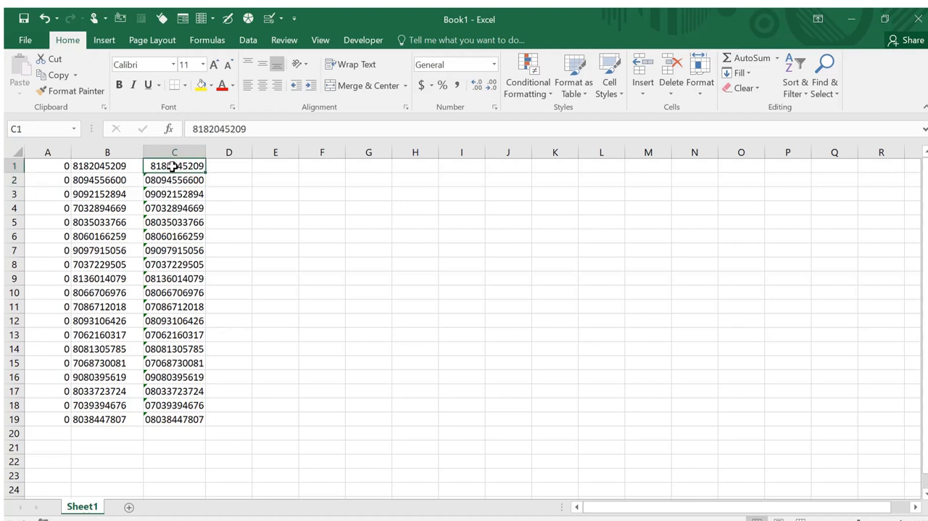
{"action": "key", "text": "ctrl+z"}
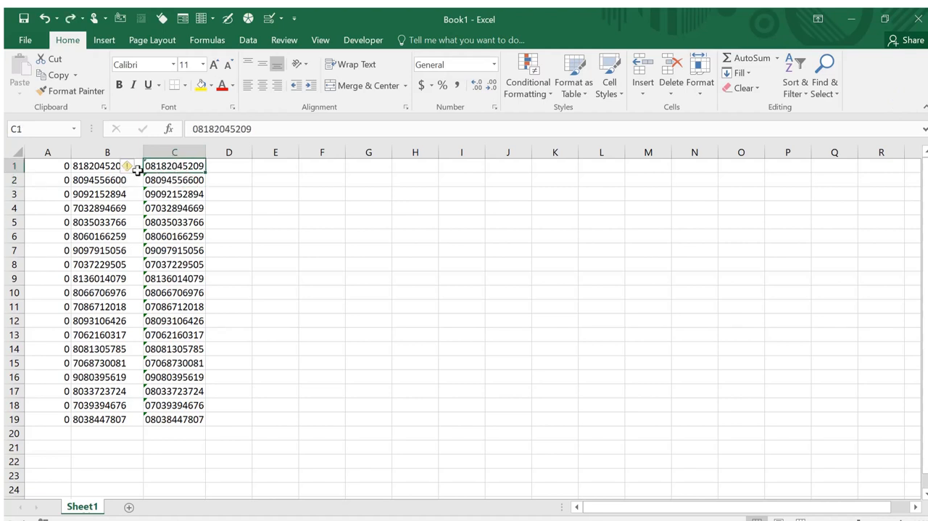
{"action": "left_click", "coordinate": [168, 181]}
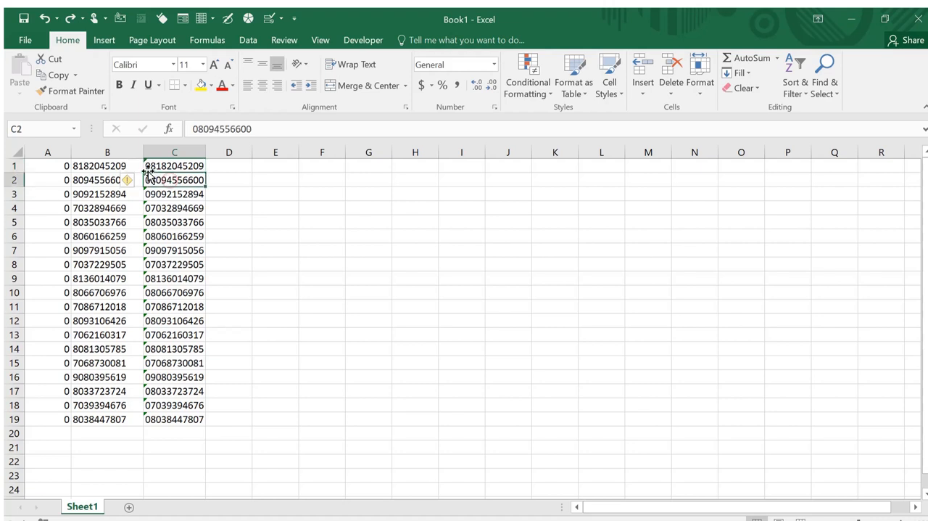
Undo the values-only paste in C1:C19
{"action": "left_click", "coordinate": [108, 167]}
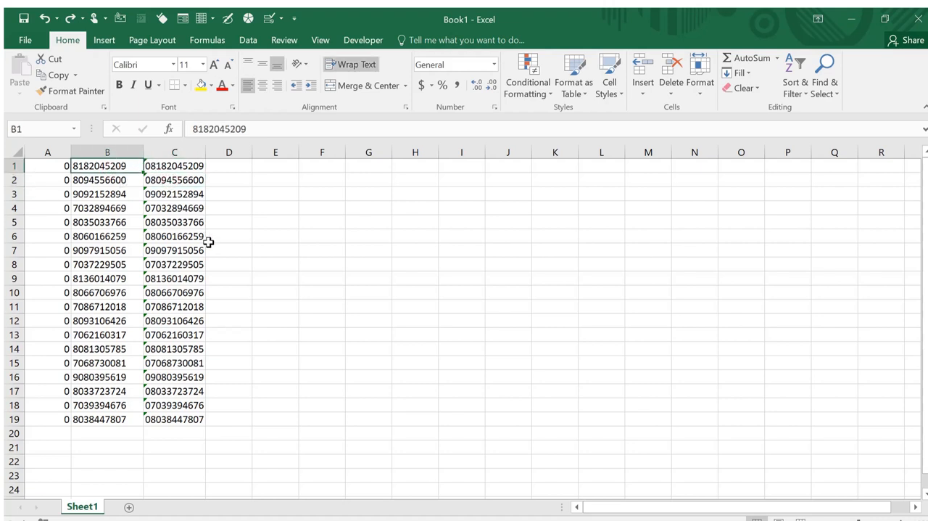
{"action": "key", "text": "ctrl+z"}
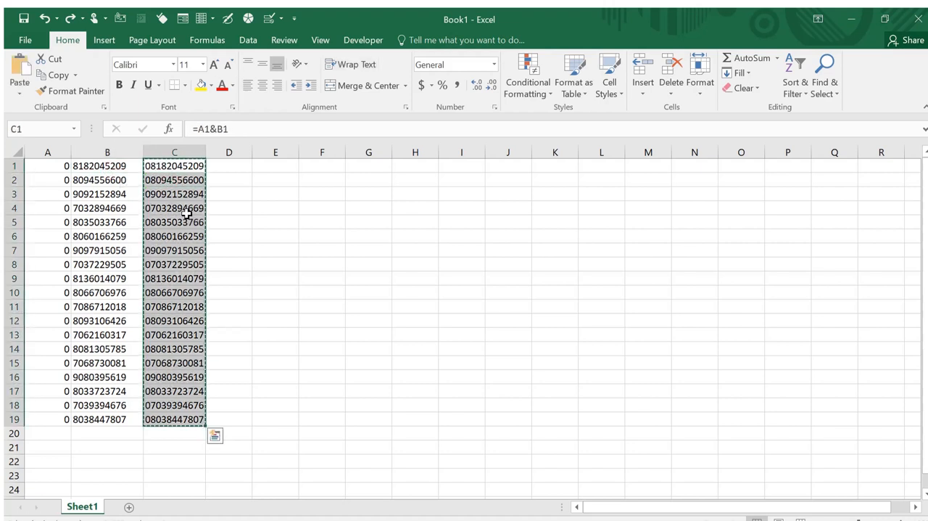
{"action": "left_click", "coordinate": [187, 212]}
Clear the zero in A1 to test the formula's dependence on it, and enter 0 there again
{"action": "left_click", "coordinate": [58, 168]}
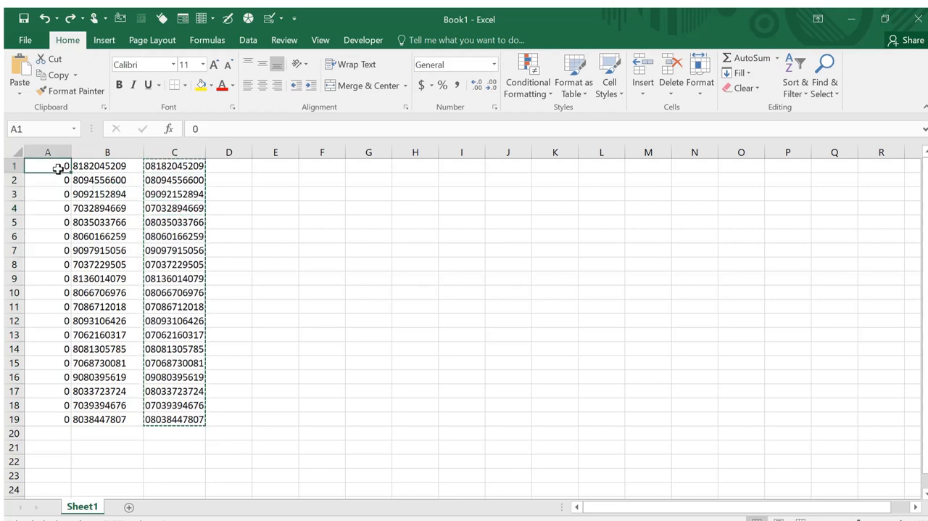
{"action": "key", "text": "Delete"}
{"action": "left_click", "coordinate": [85, 190]}
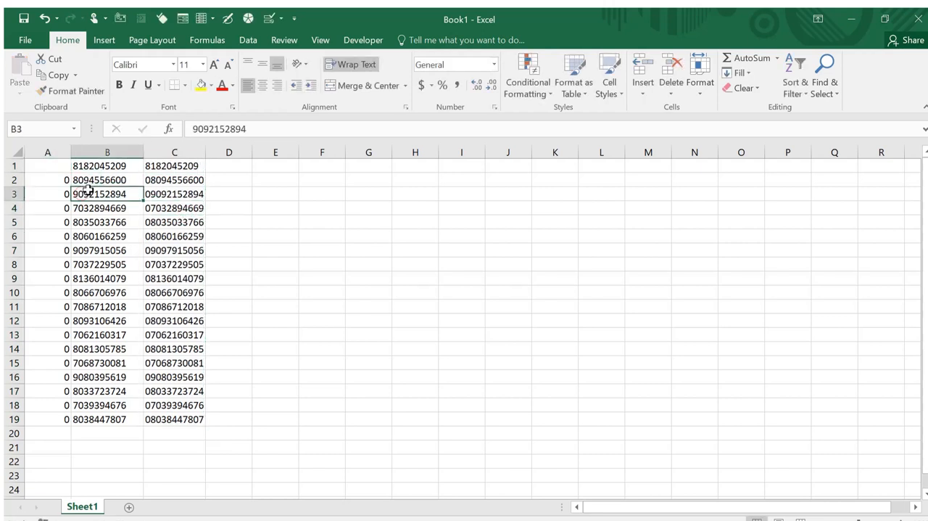
{"action": "left_click", "coordinate": [62, 171]}
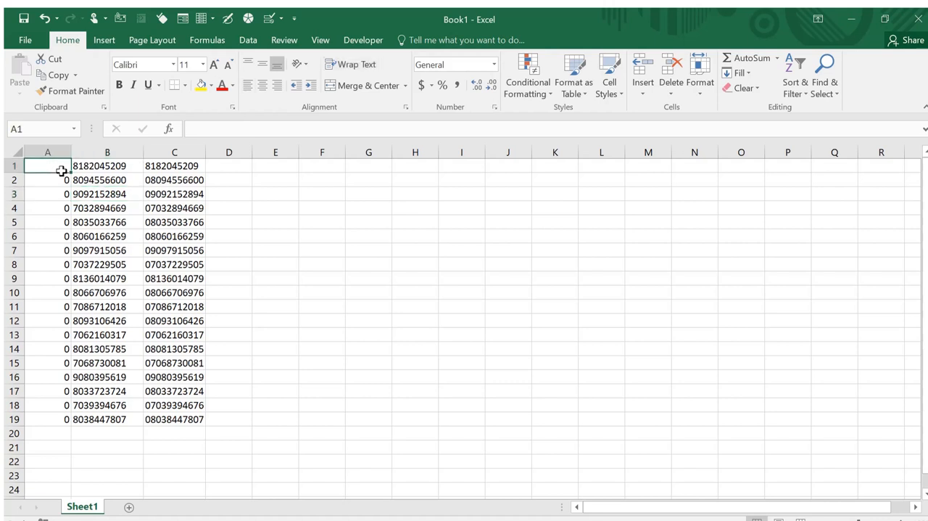
{"action": "type", "text": "0"}
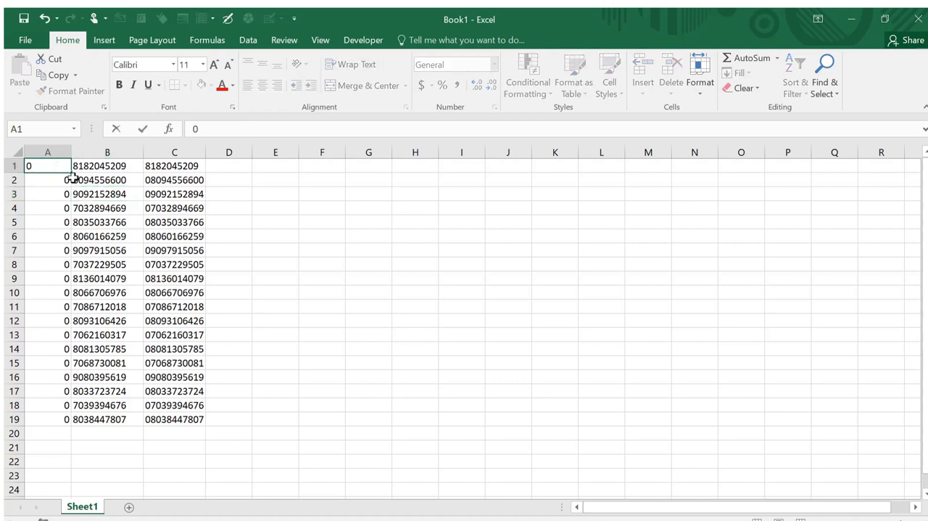
{"action": "left_click", "coordinate": [97, 184]}
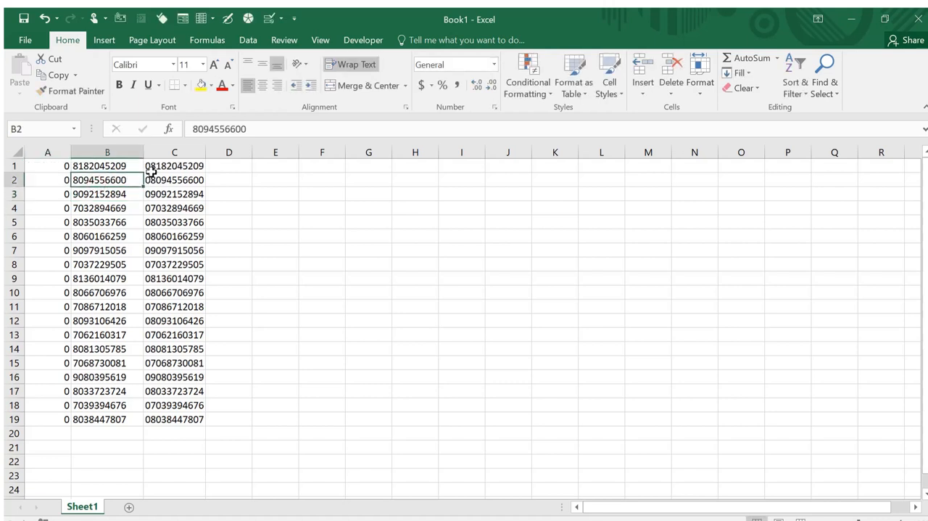
Replace the formulas in C1:C19 with their results by copying the range and pasting values in place
{"action": "left_click", "coordinate": [154, 169]}
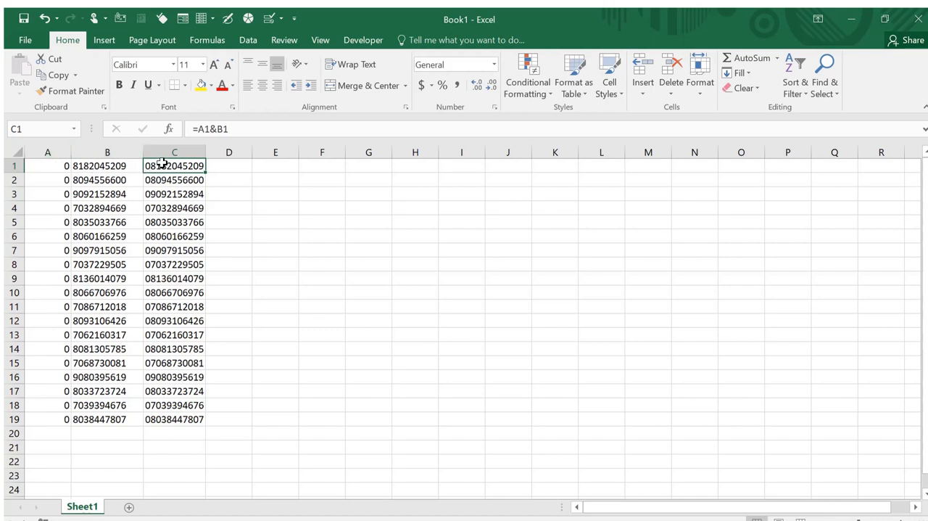
{"action": "left_click_drag", "start_coordinate": [162, 164], "coordinate": [190, 417]}
{"action": "key", "text": "ctrl+c"}
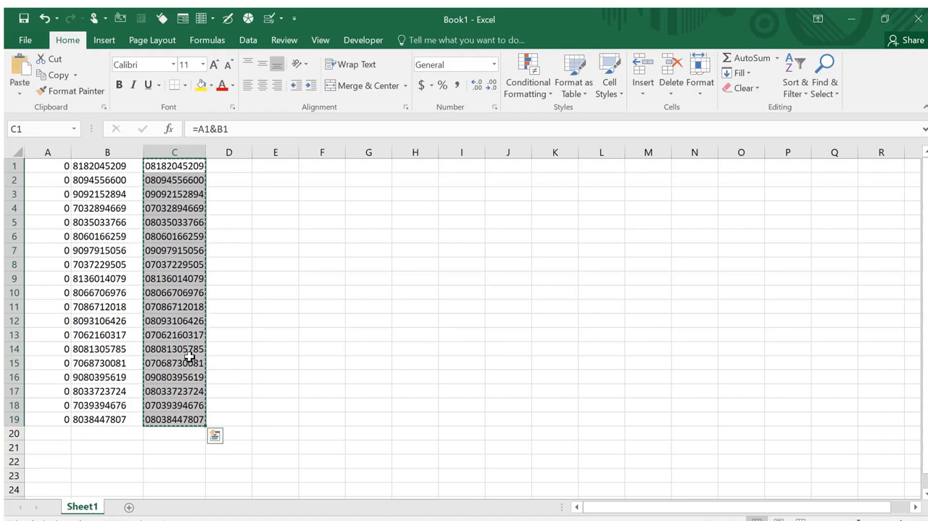
{"action": "right_click", "coordinate": [167, 286]}
{"action": "left_click", "coordinate": [198, 285]}
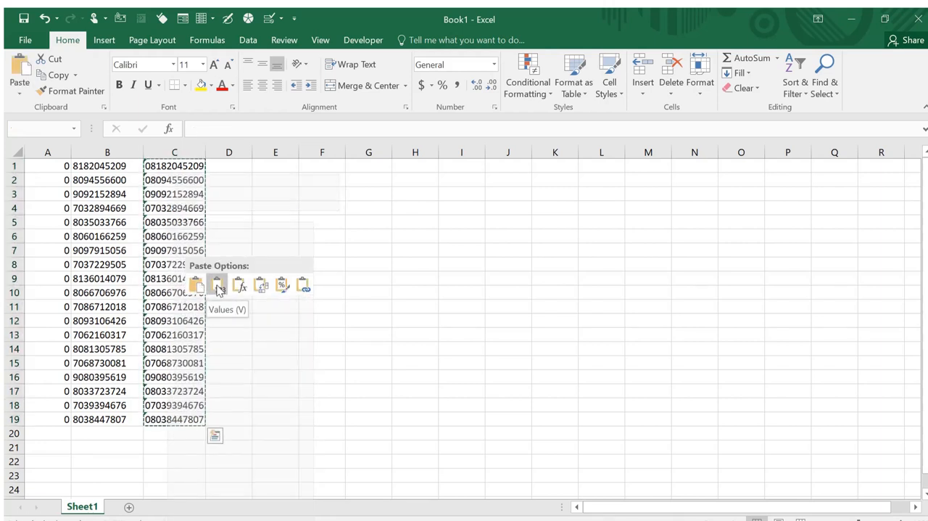
{"action": "left_click", "coordinate": [217, 286]}
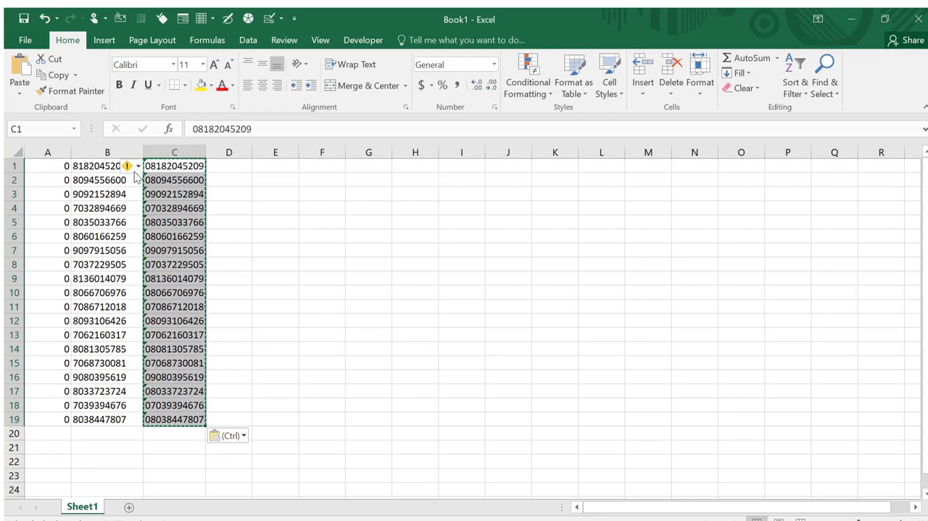
Ignore the Number Stored as Text error for all the phone numbers in C1:C19
{"action": "left_click", "coordinate": [138, 168]}
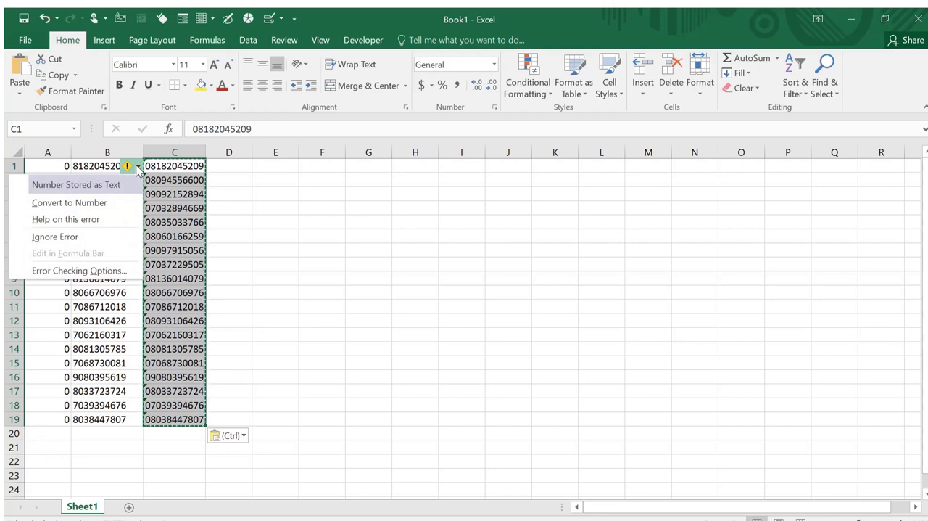
{"action": "left_click", "coordinate": [82, 237]}
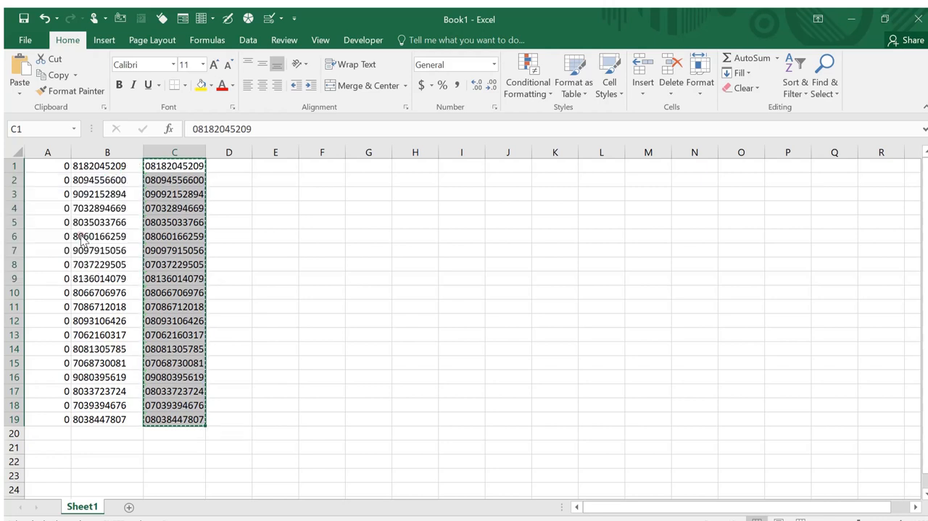
{"action": "left_click", "coordinate": [168, 208]}
Re-enter the phone number in cell C2 without changing its digits and undo that edit
{"action": "left_click", "coordinate": [186, 185]}
{"action": "double_click", "coordinate": [185, 181]}
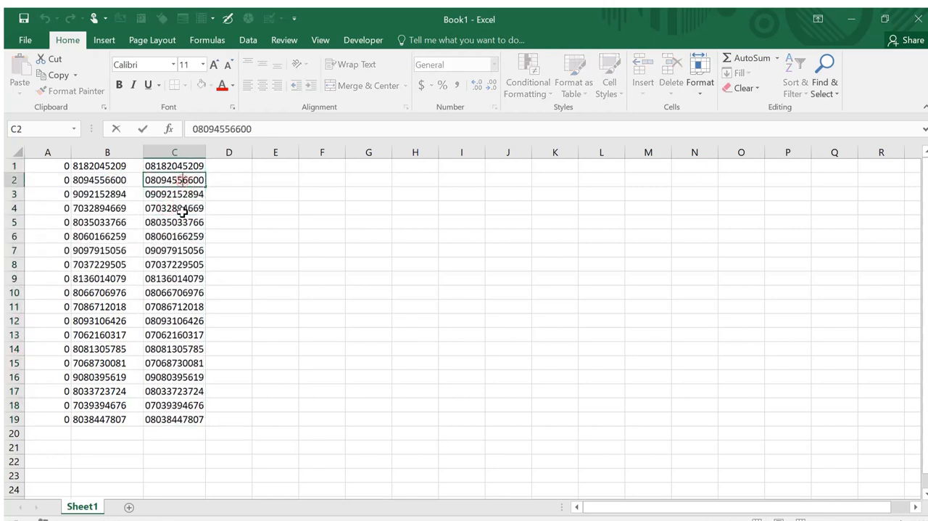
{"action": "left_click", "coordinate": [184, 211]}
{"action": "left_click", "coordinate": [168, 182]}
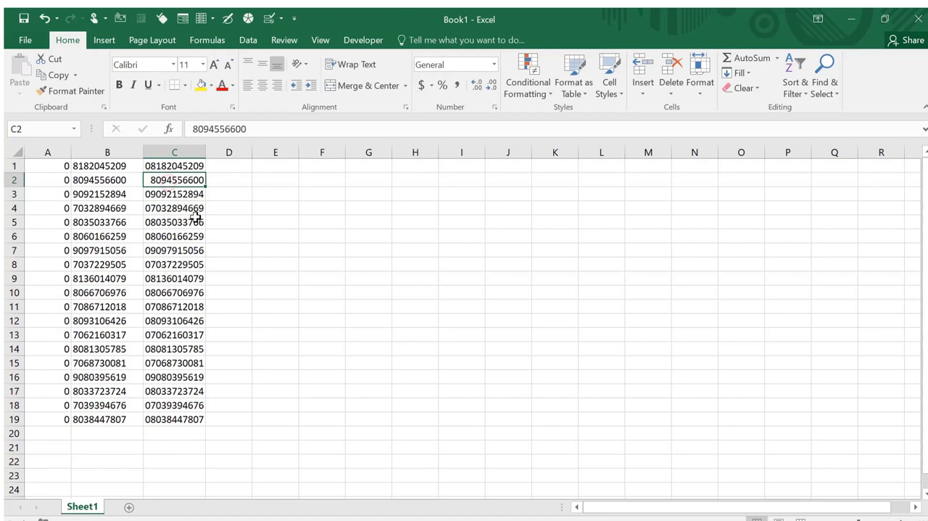
{"action": "key", "text": "ctrl+z"}
{"action": "left_click", "coordinate": [171, 198]}
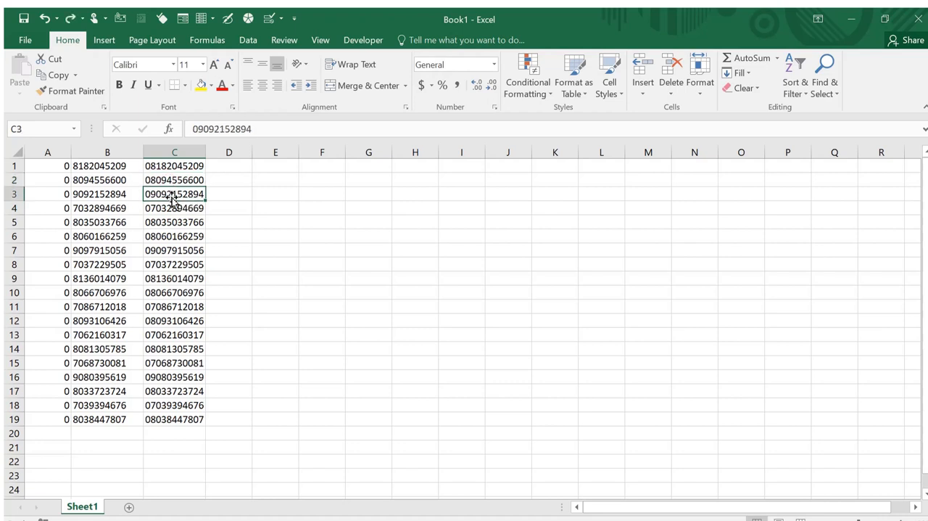
{"action": "left_click", "coordinate": [172, 181]}
{"action": "left_click", "coordinate": [172, 195]}
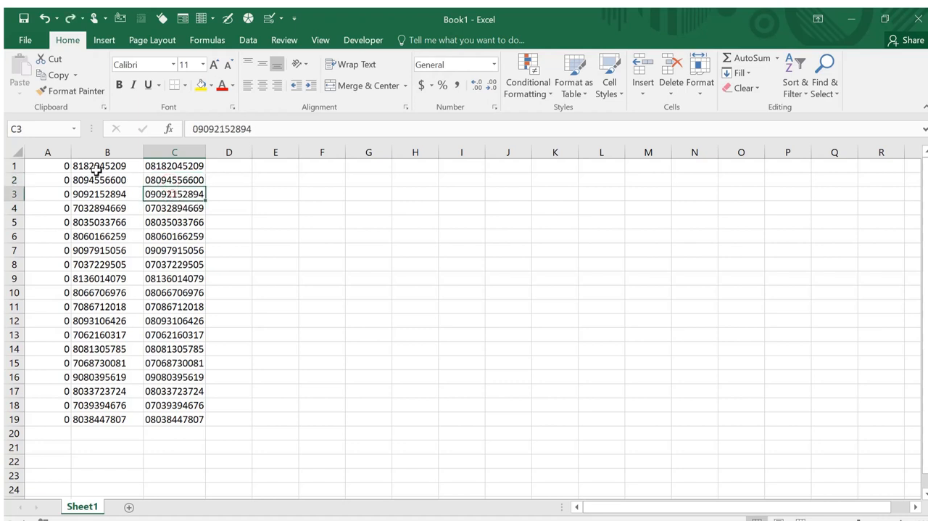
Delete the column of zeros and the column of original phone numbers, keeping only the numbers with the leading zero
{"action": "left_click", "coordinate": [58, 152]}
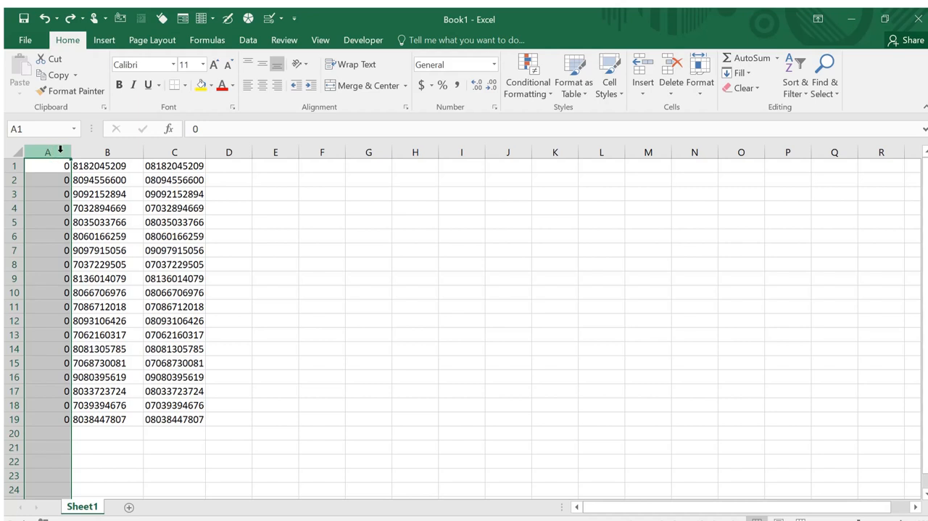
{"action": "right_click", "coordinate": [61, 149]}
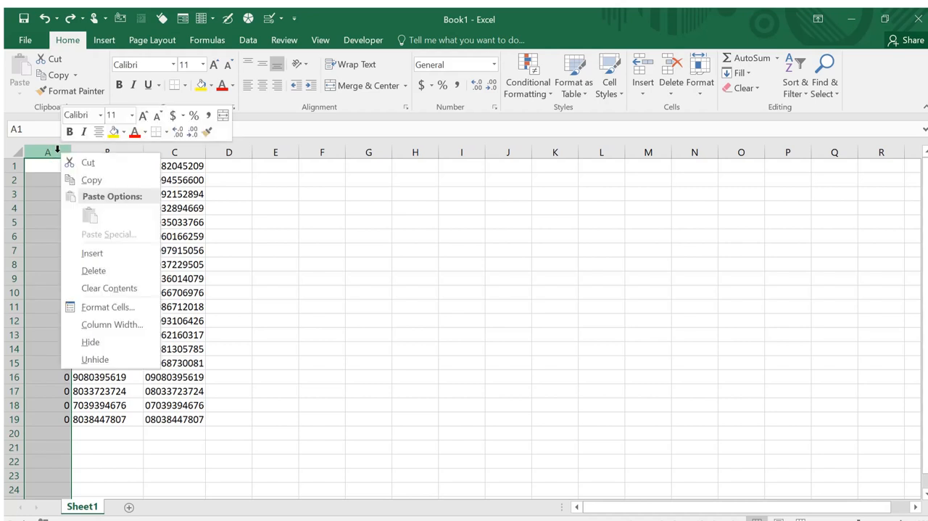
{"action": "left_click", "coordinate": [107, 270]}
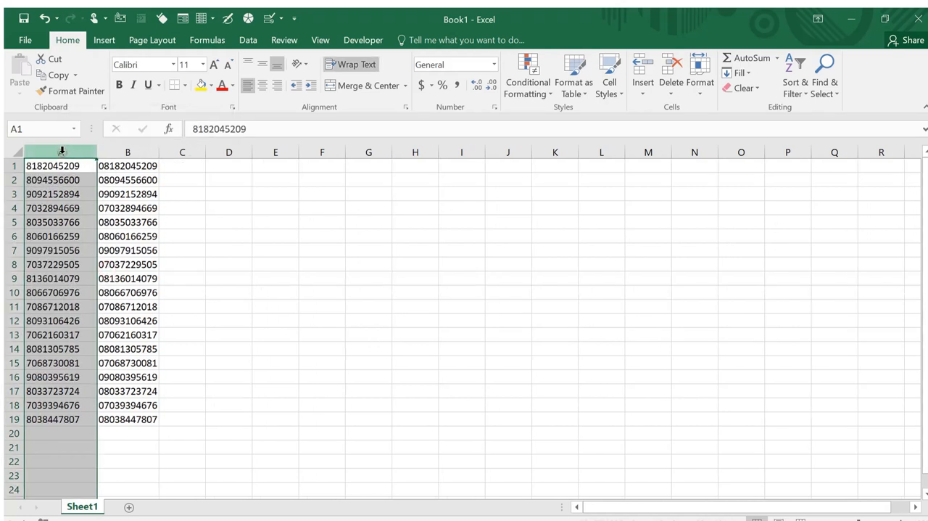
{"action": "right_click", "coordinate": [61, 150]}
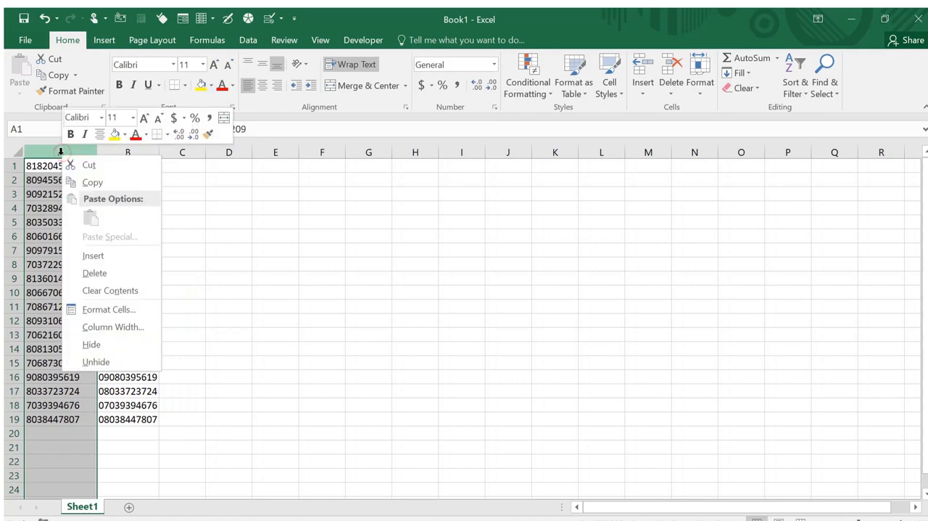
{"action": "left_click", "coordinate": [106, 272]}
{"action": "left_click", "coordinate": [138, 193]}
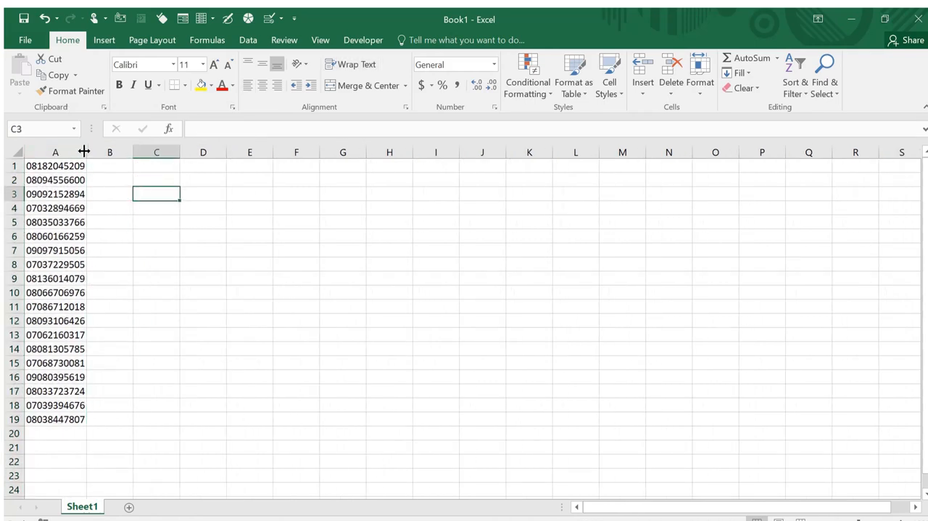
Widen column A beyond the phone numbers and centre its contents horizontally
{"action": "left_click_drag", "start_coordinate": [85, 150], "coordinate": [117, 150]}
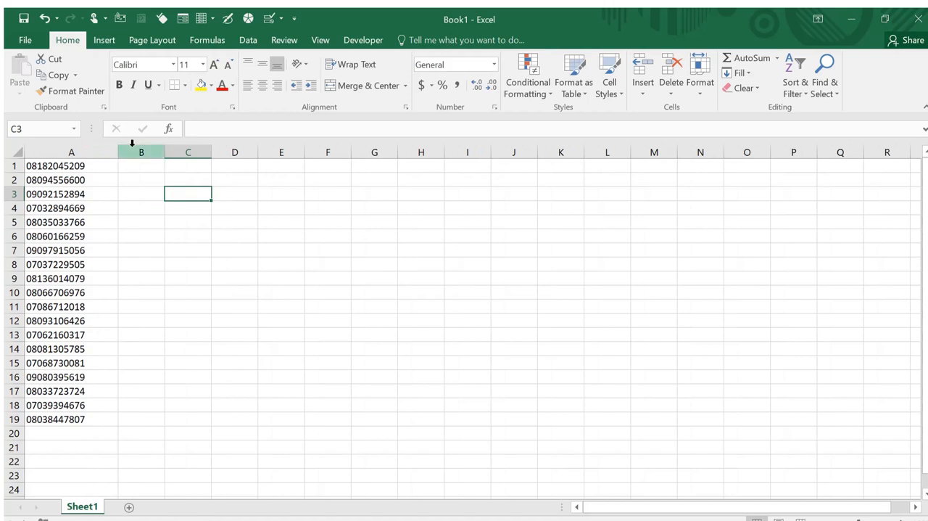
{"action": "left_click", "coordinate": [53, 151]}
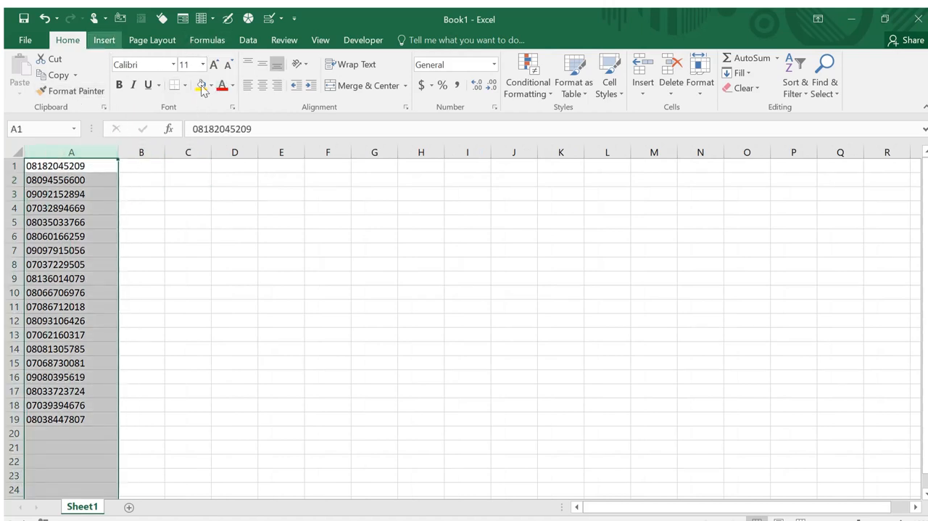
{"action": "left_click", "coordinate": [262, 85]}
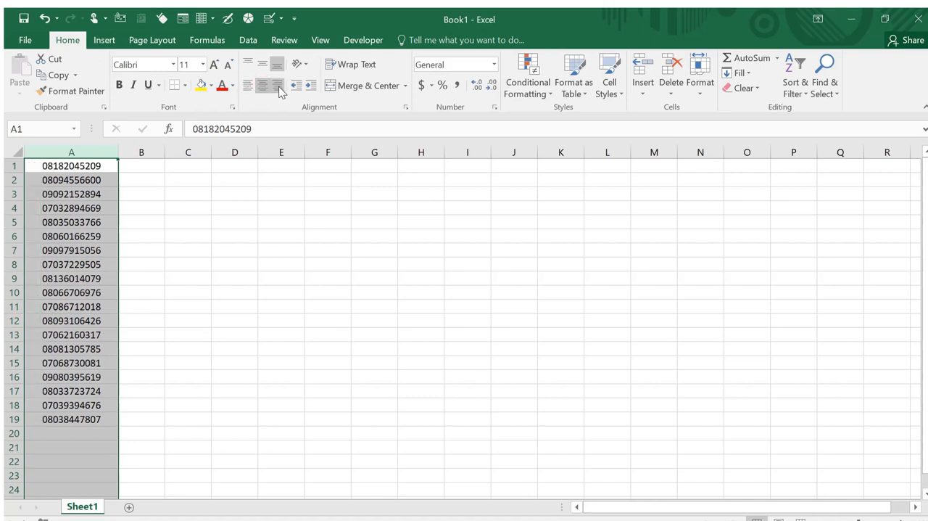
{"action": "left_click", "coordinate": [279, 87]}
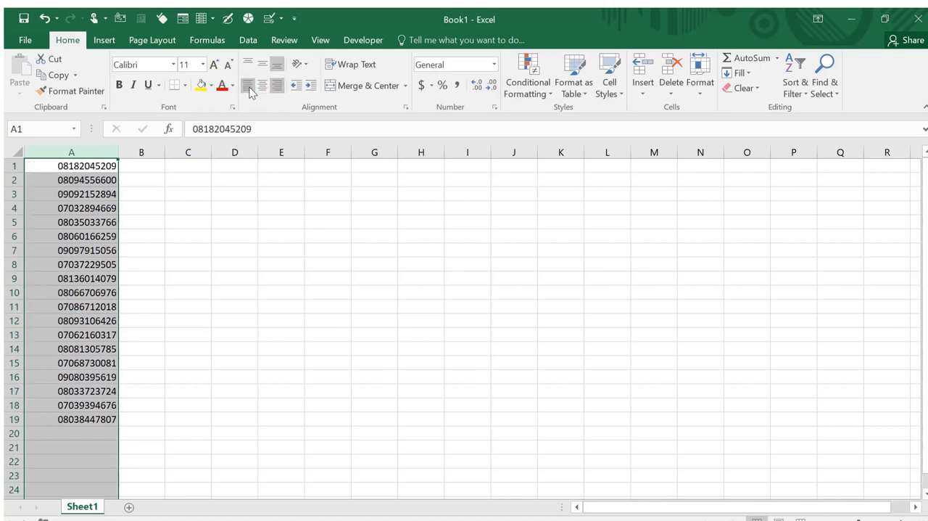
{"action": "left_click", "coordinate": [261, 87]}
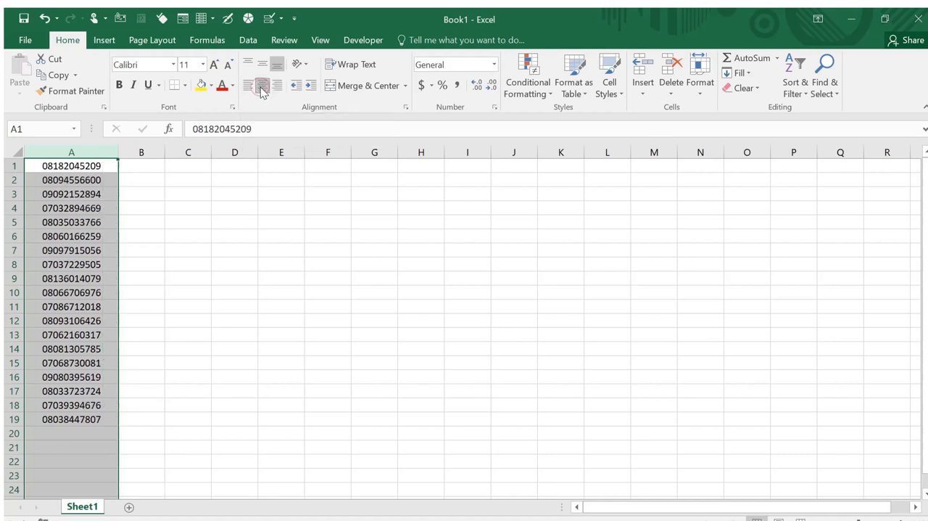
{"action": "left_click", "coordinate": [182, 232]}
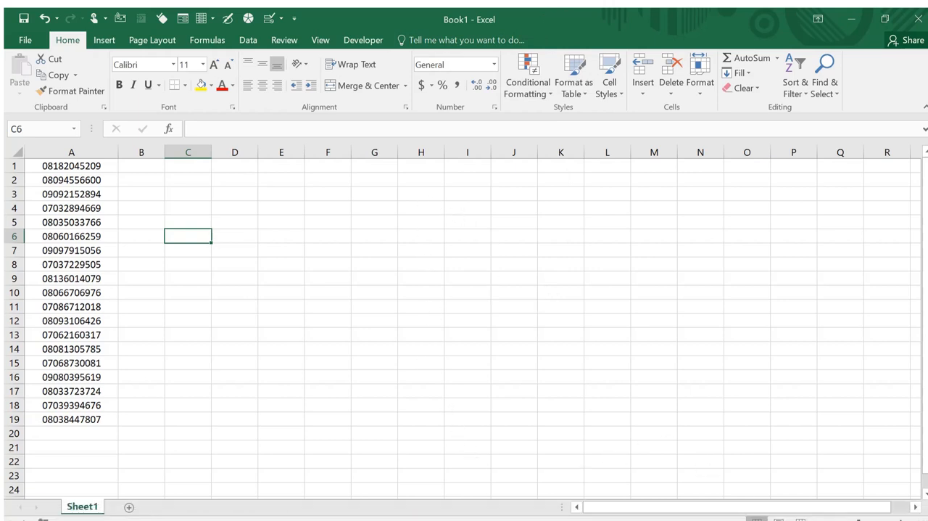
{"action": "left_click", "coordinate": [759, 516]}
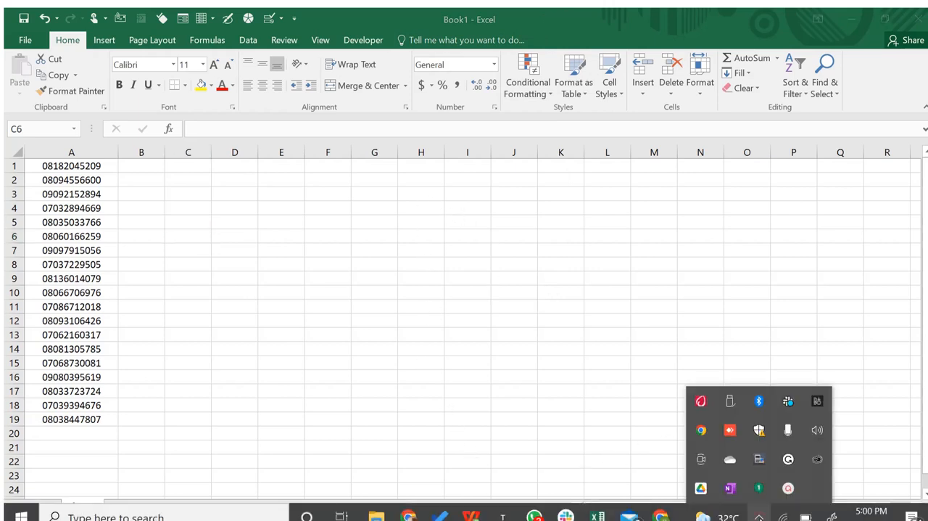